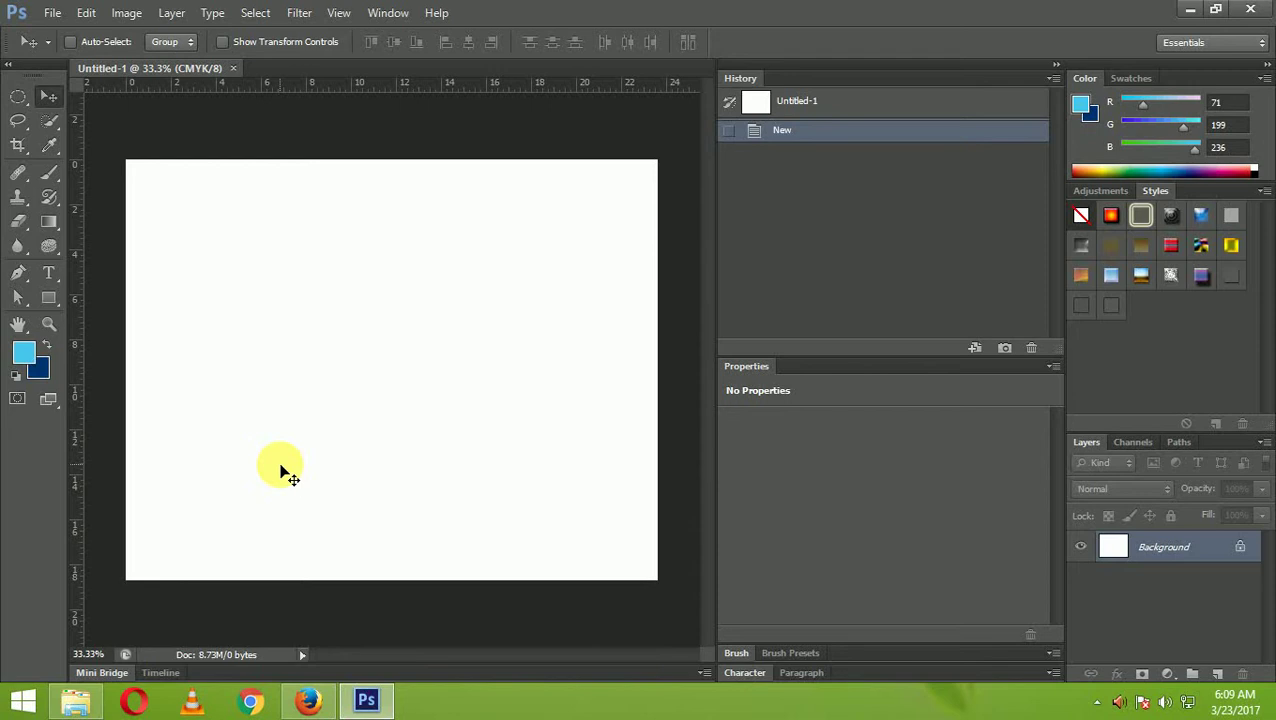
Step: Place horizontal guides at about 6 in and 2.37 in on the blank canvas
drag(393, 92, 390, 530)
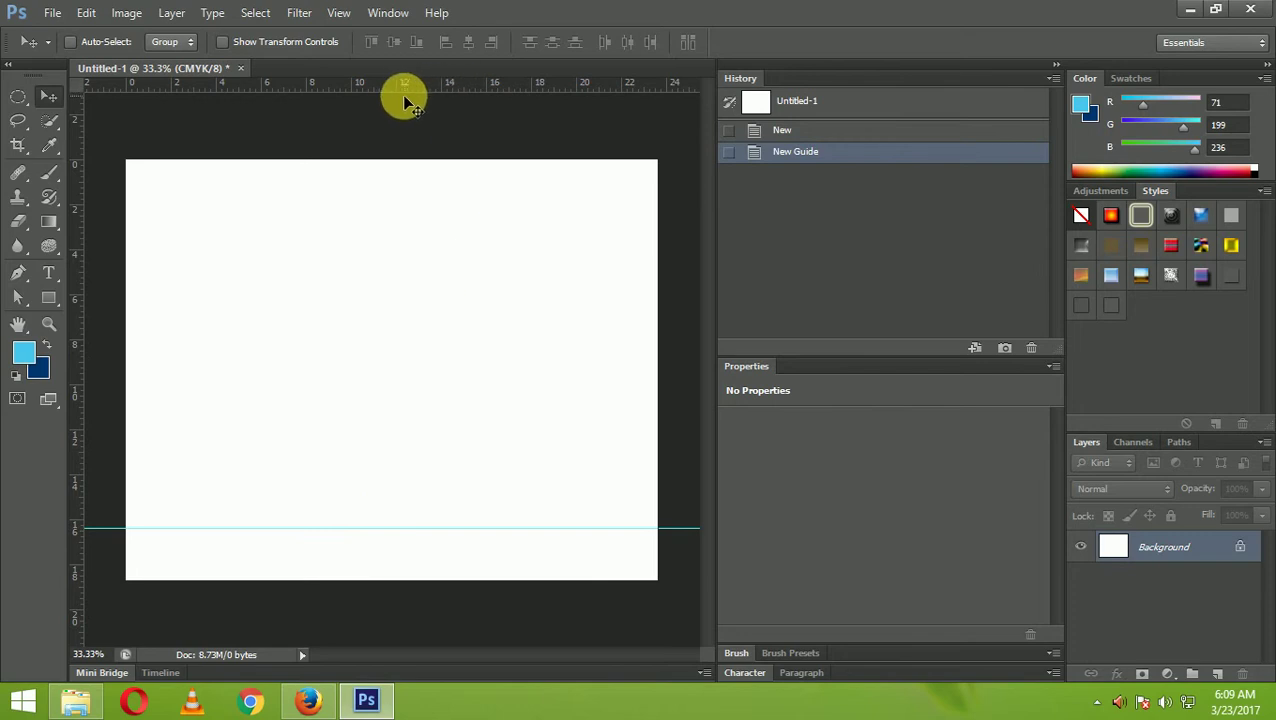
drag(396, 91, 396, 220)
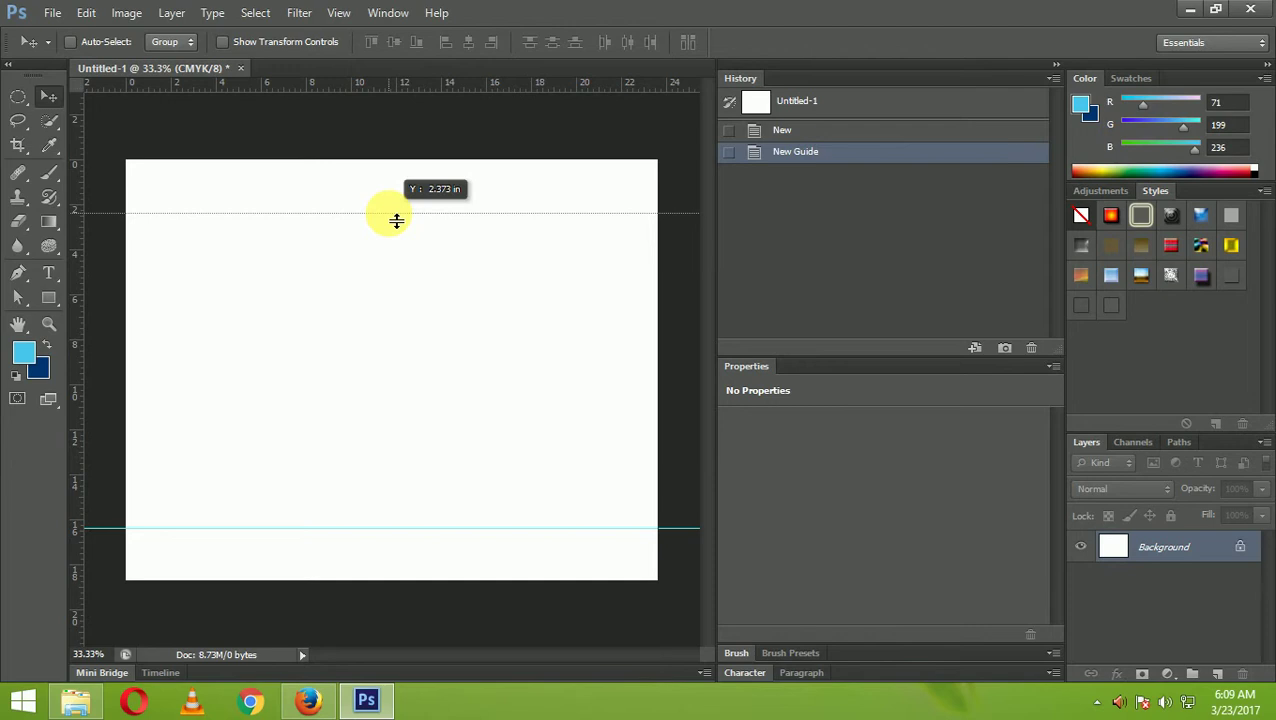
drag(396, 220, 396, 219)
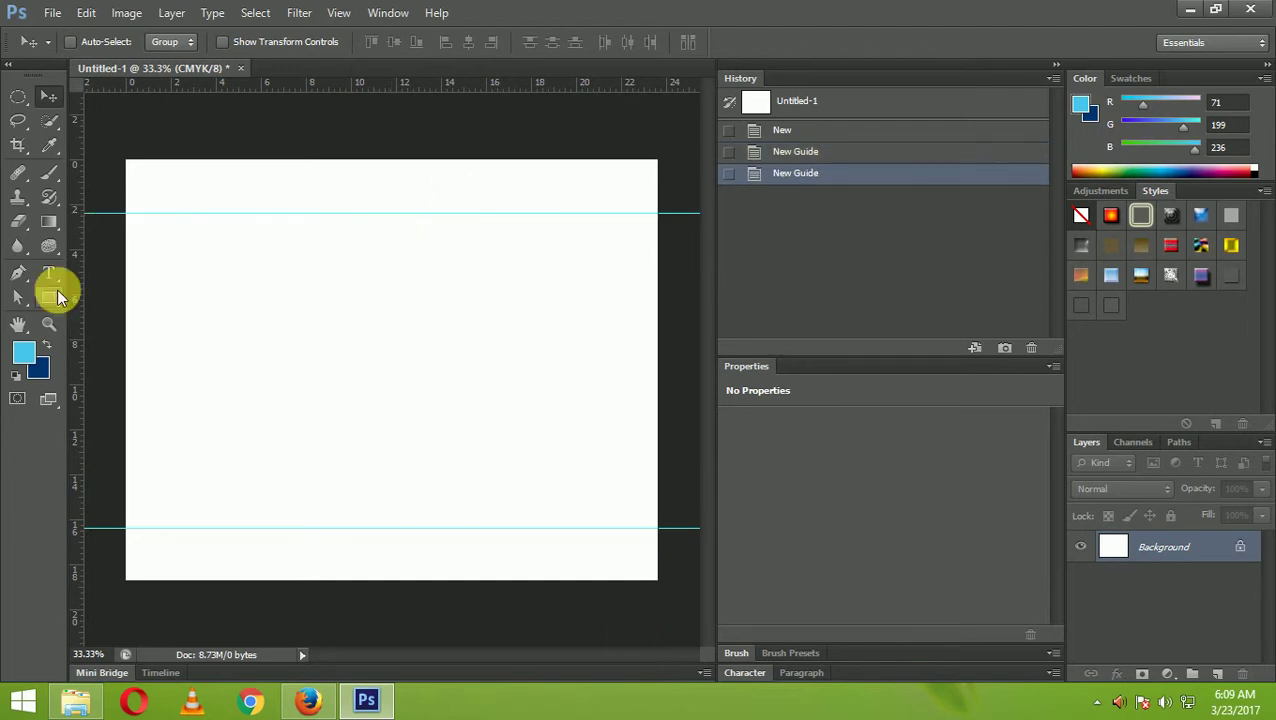
click(50, 296)
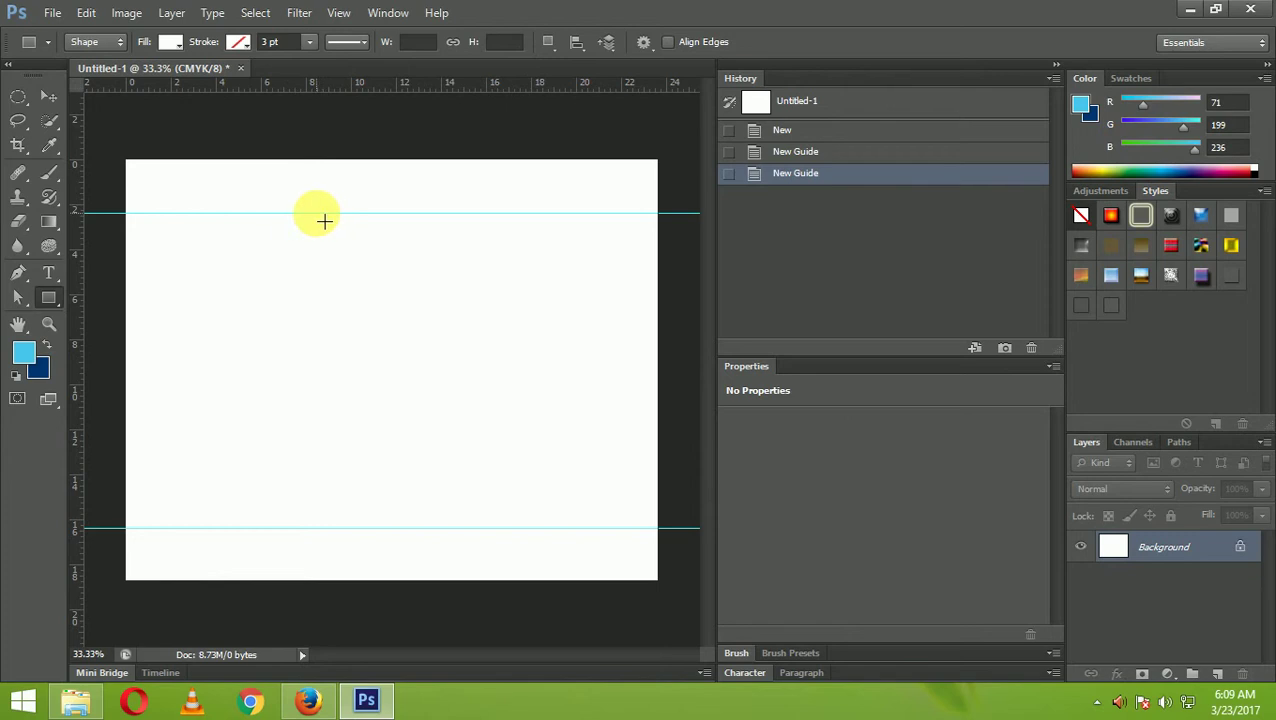
Step: Draw a tall 247 × 1009 px rectangle between the guides and shift it slightly right
mouse_move(314, 213)
mouse_down()
mouse_move(261, 531)
mouse_move(237, 530)
mouse_up()
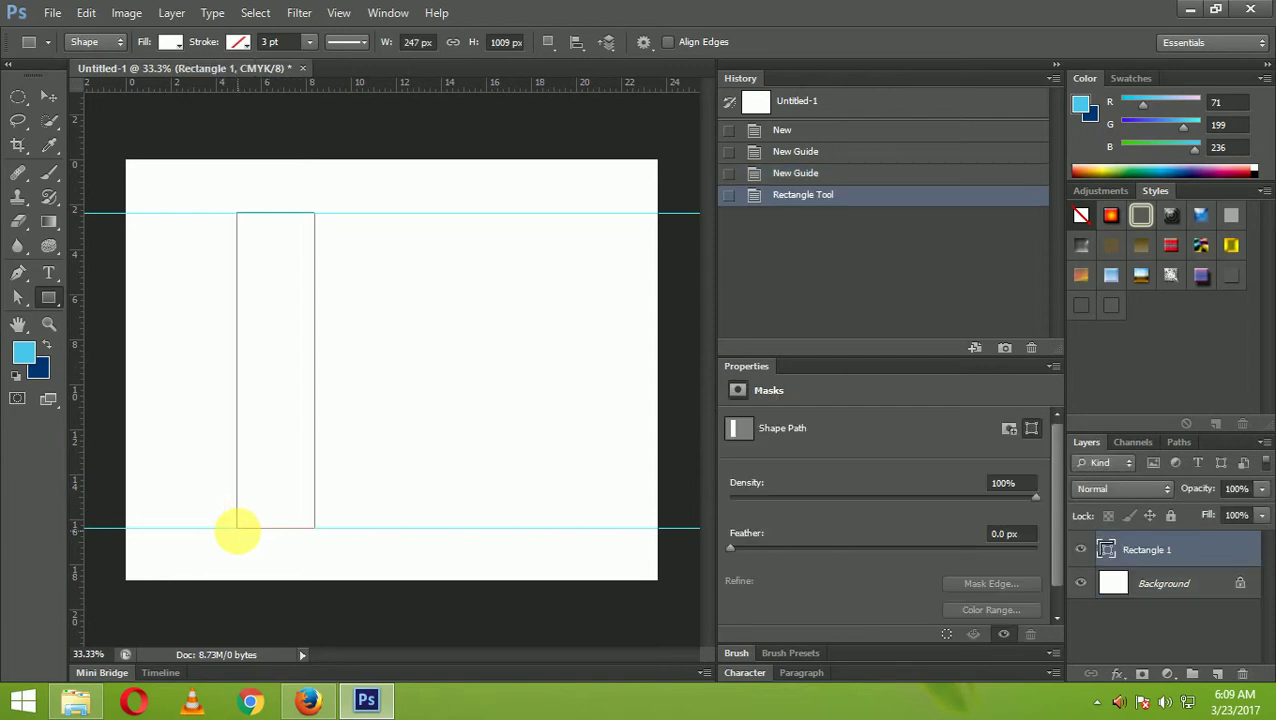
click(61, 107)
drag(265, 358, 303, 346)
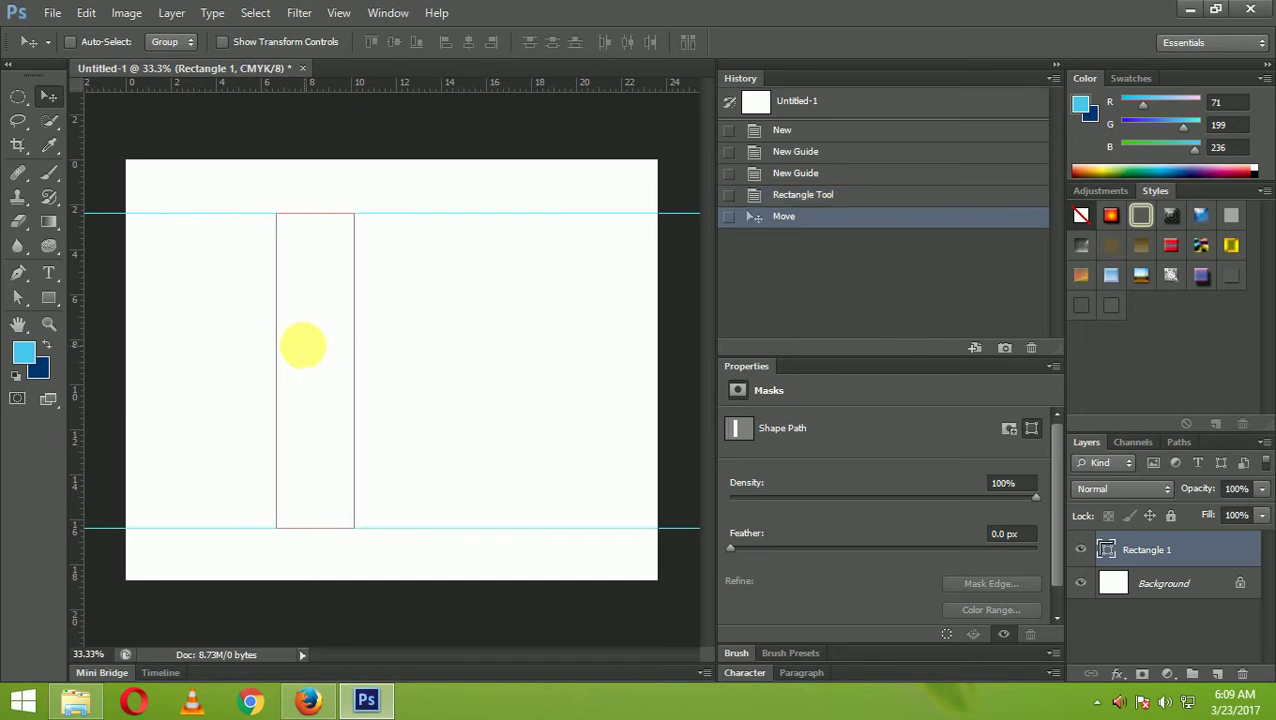
click(18, 298)
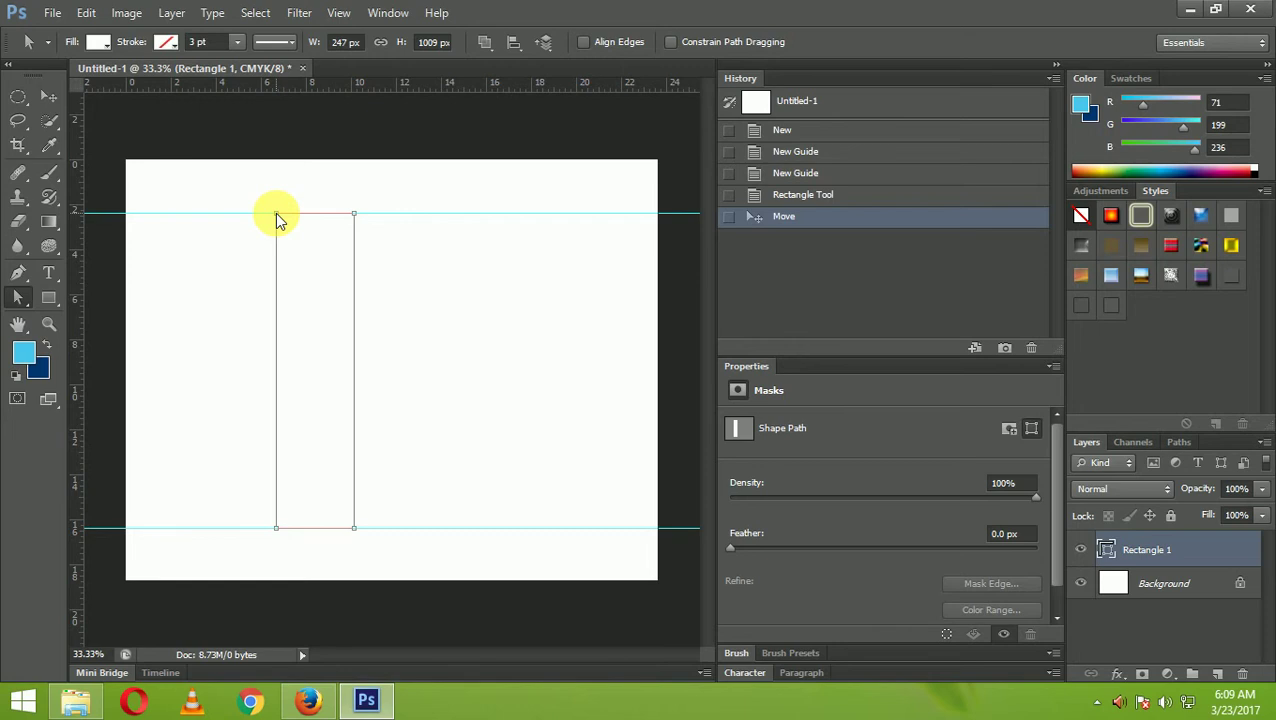
Step: Drag the rectangle's top anchor points left into a 718 × 1003 px slanted parallelogram
drag(278, 219, 129, 220)
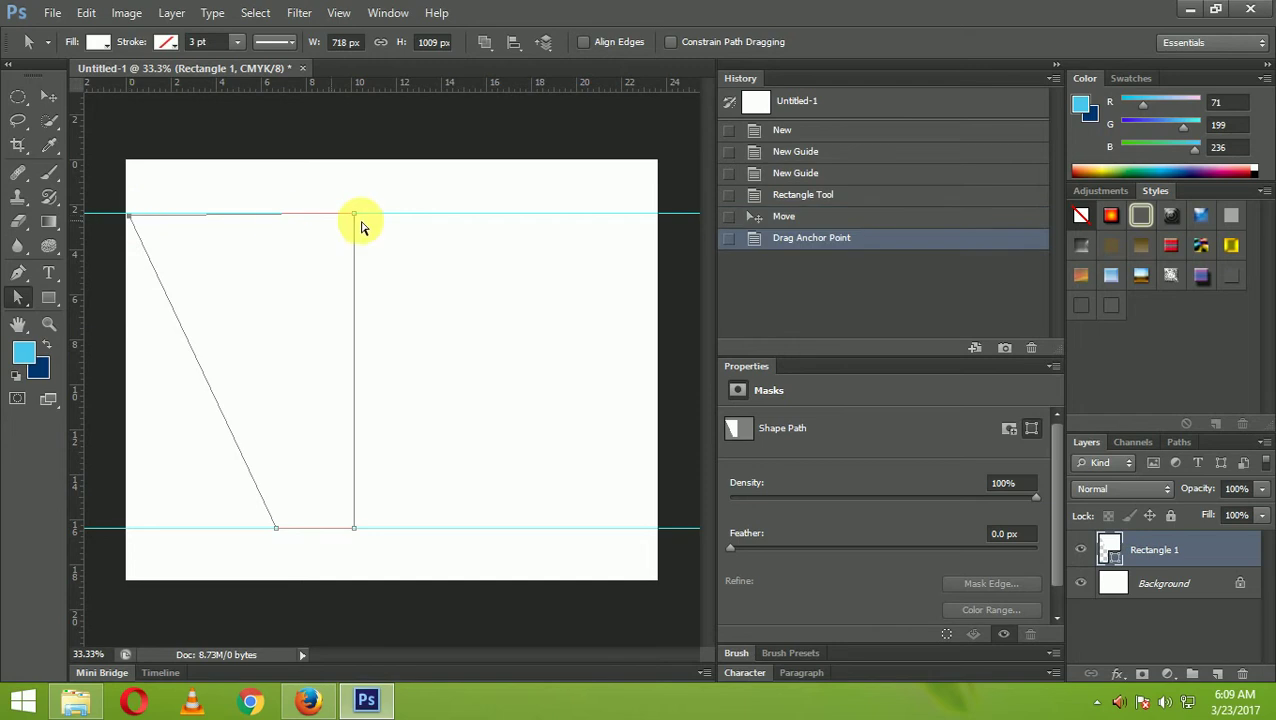
drag(355, 216, 192, 216)
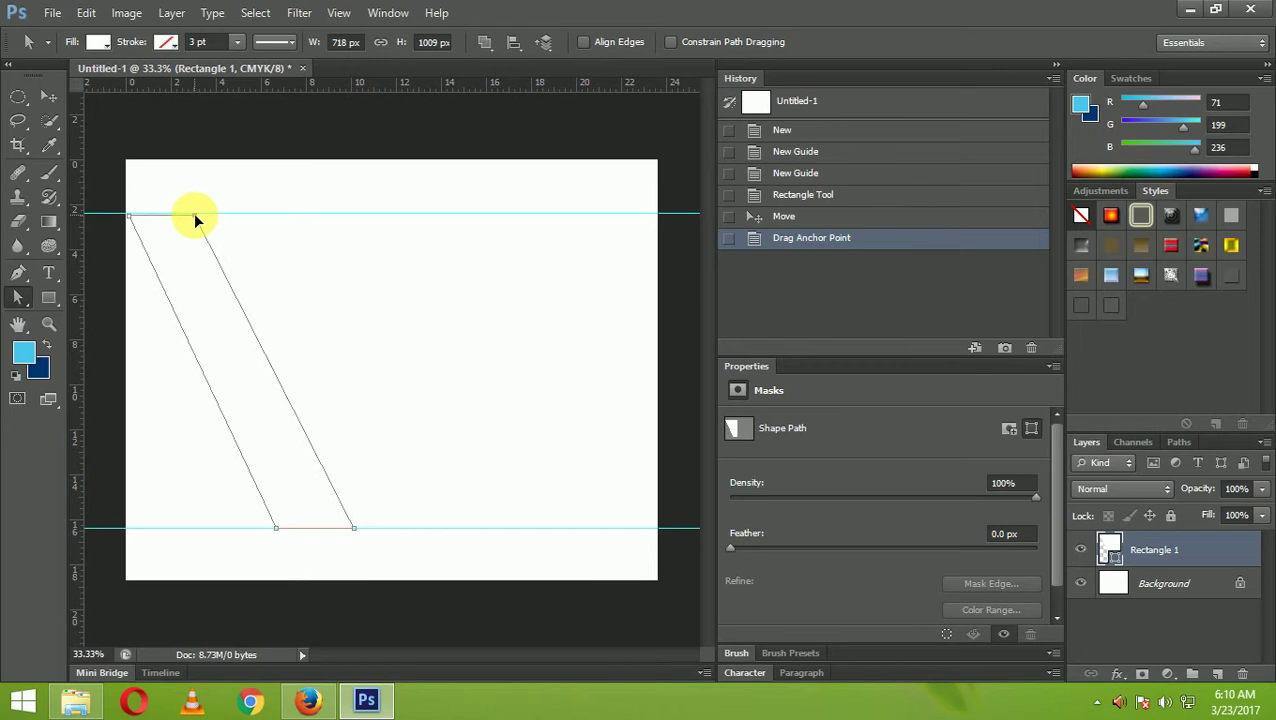
drag(195, 214, 196, 216)
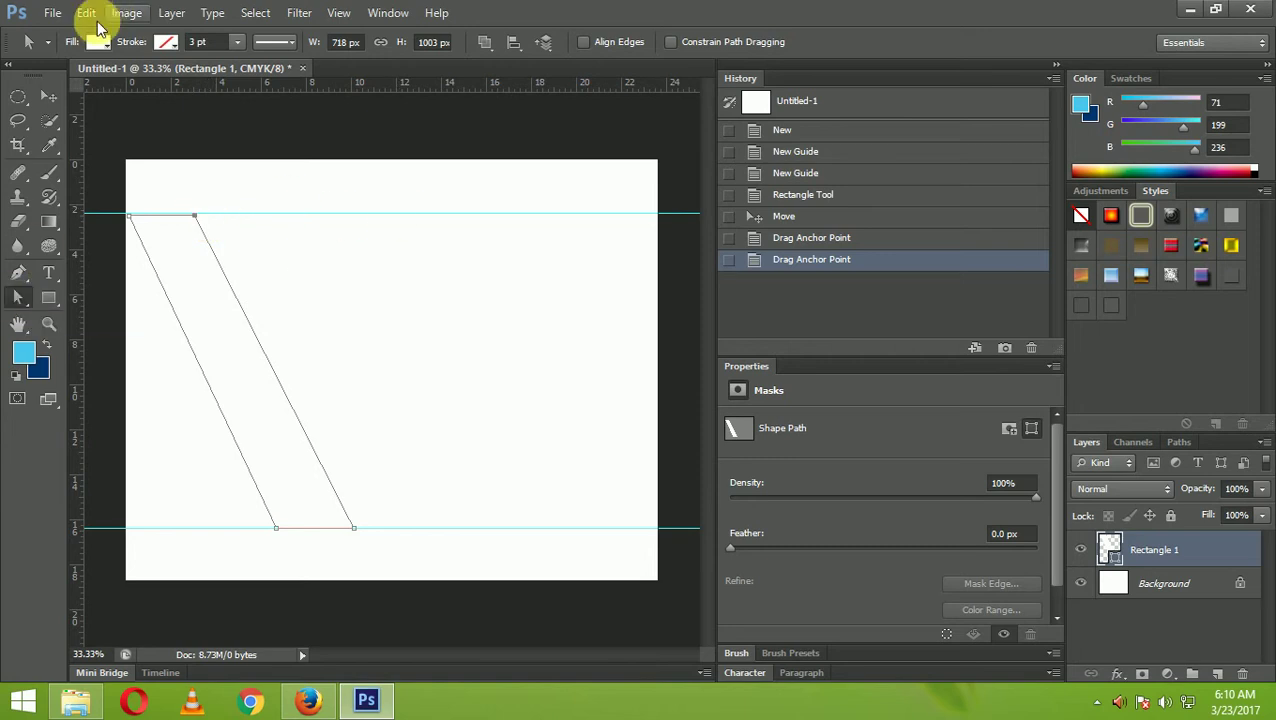
Step: Fill the slanted stripe with the Light Magenta swatch
click(95, 43)
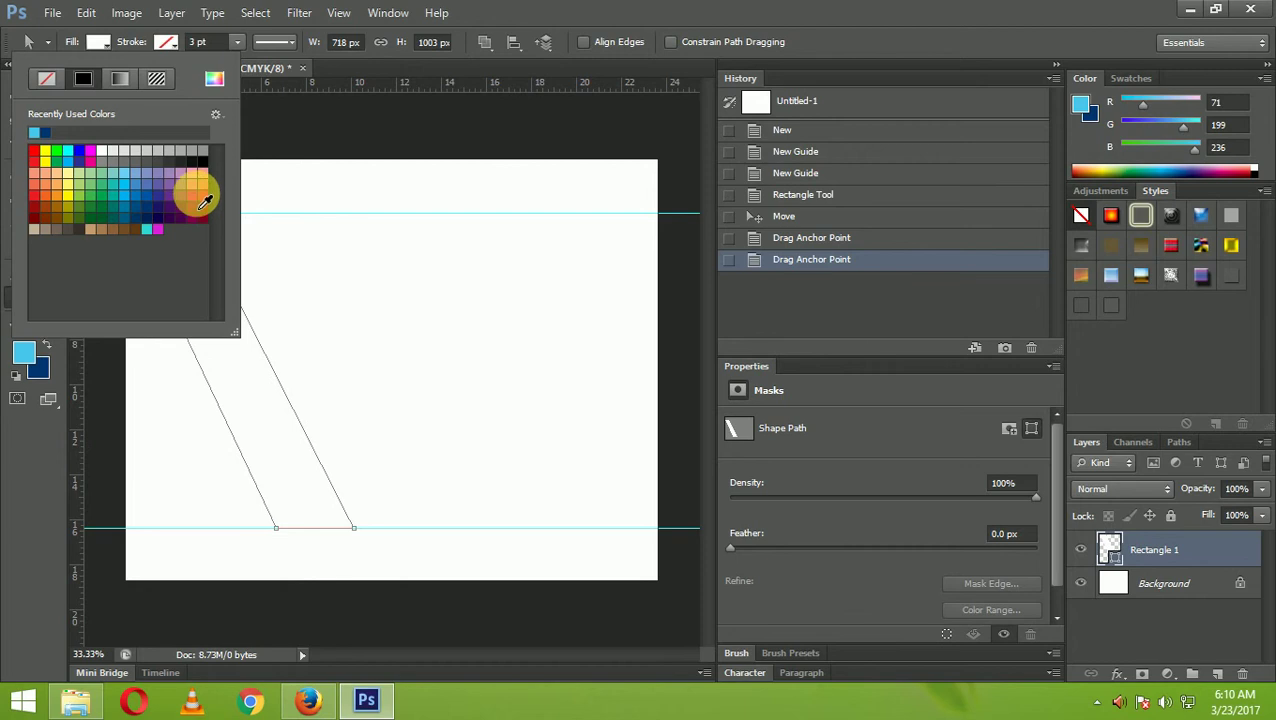
click(192, 187)
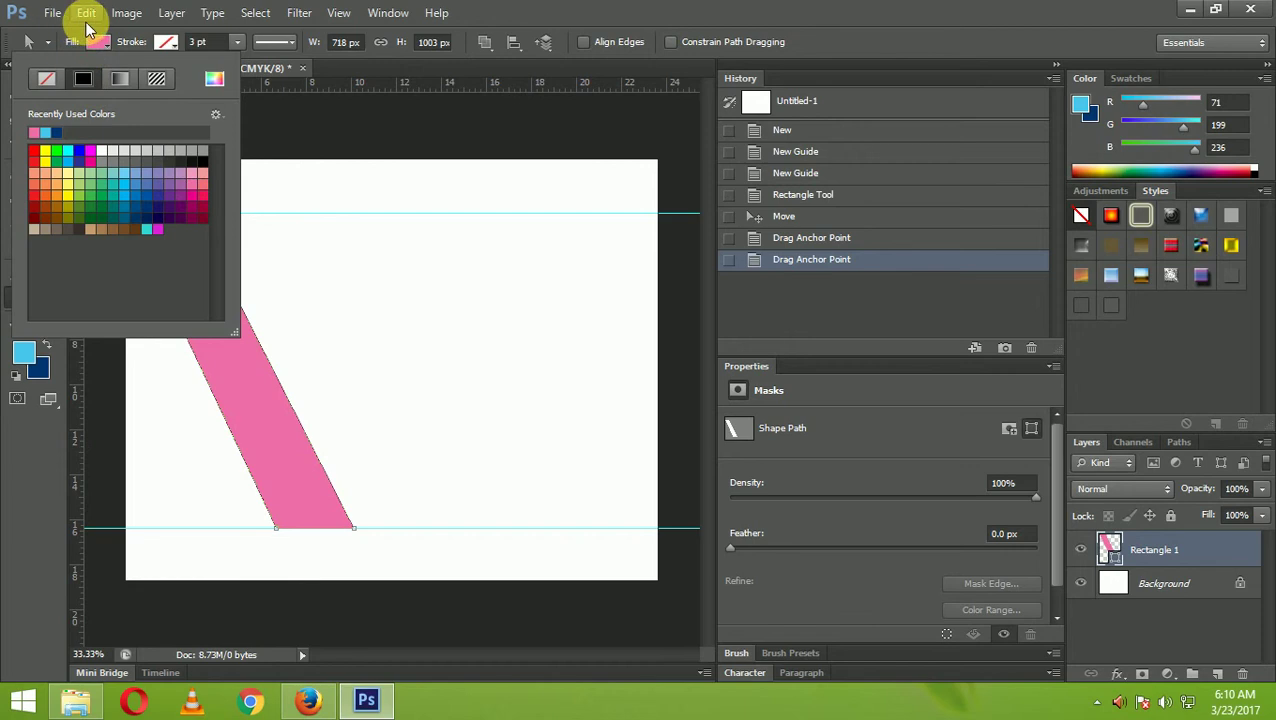
click(96, 41)
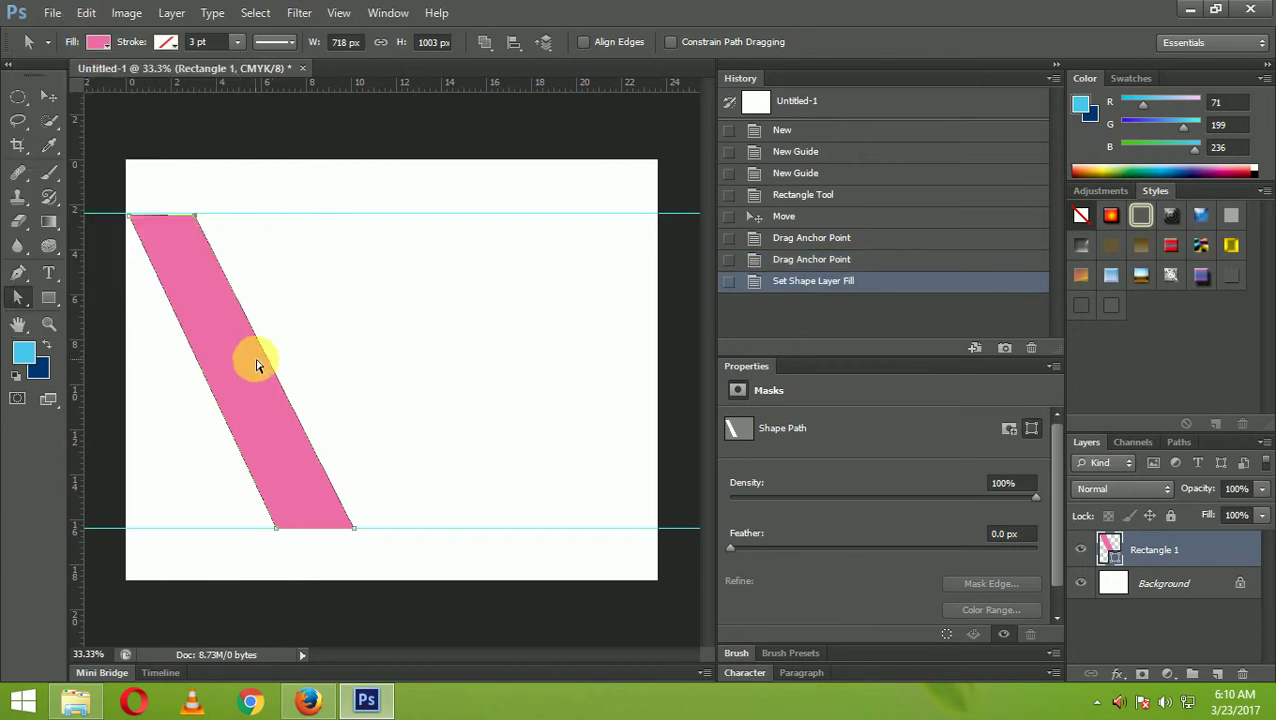
click(171, 12)
Step: Duplicate the stripe as 'Rectangle 1 copy' and flip it horizontally to form an X
click(203, 51)
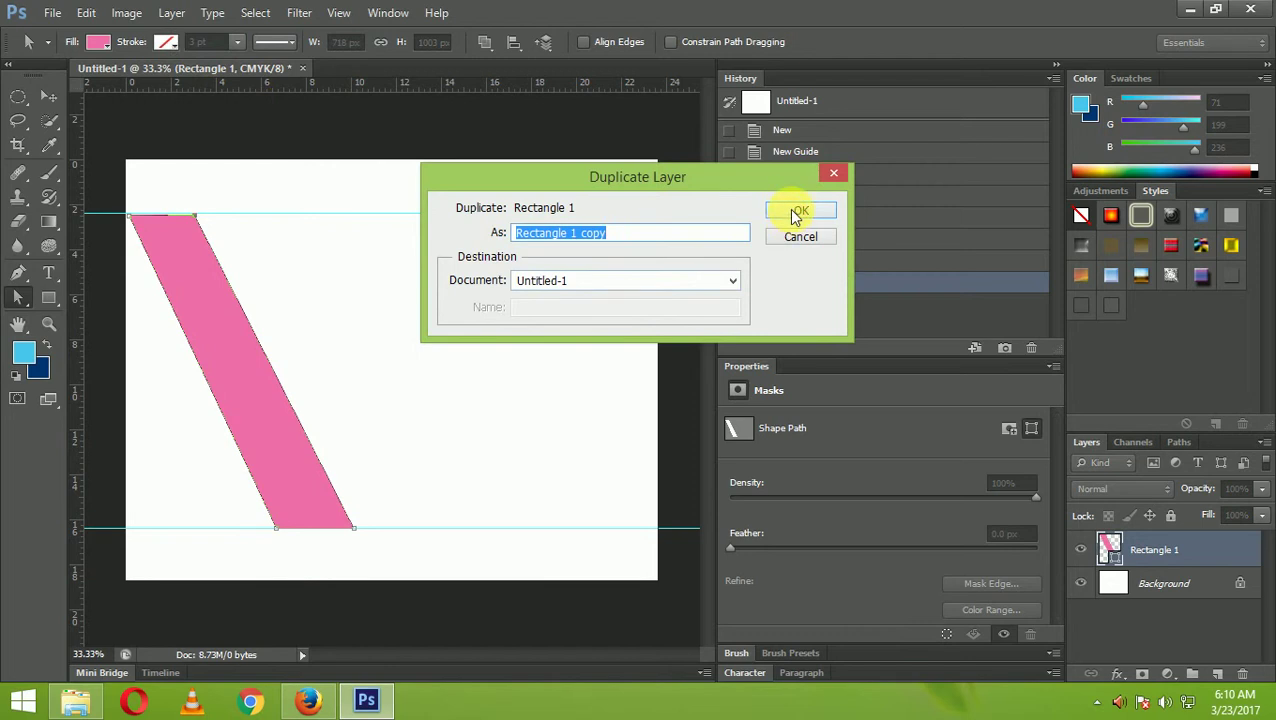
click(797, 212)
click(85, 14)
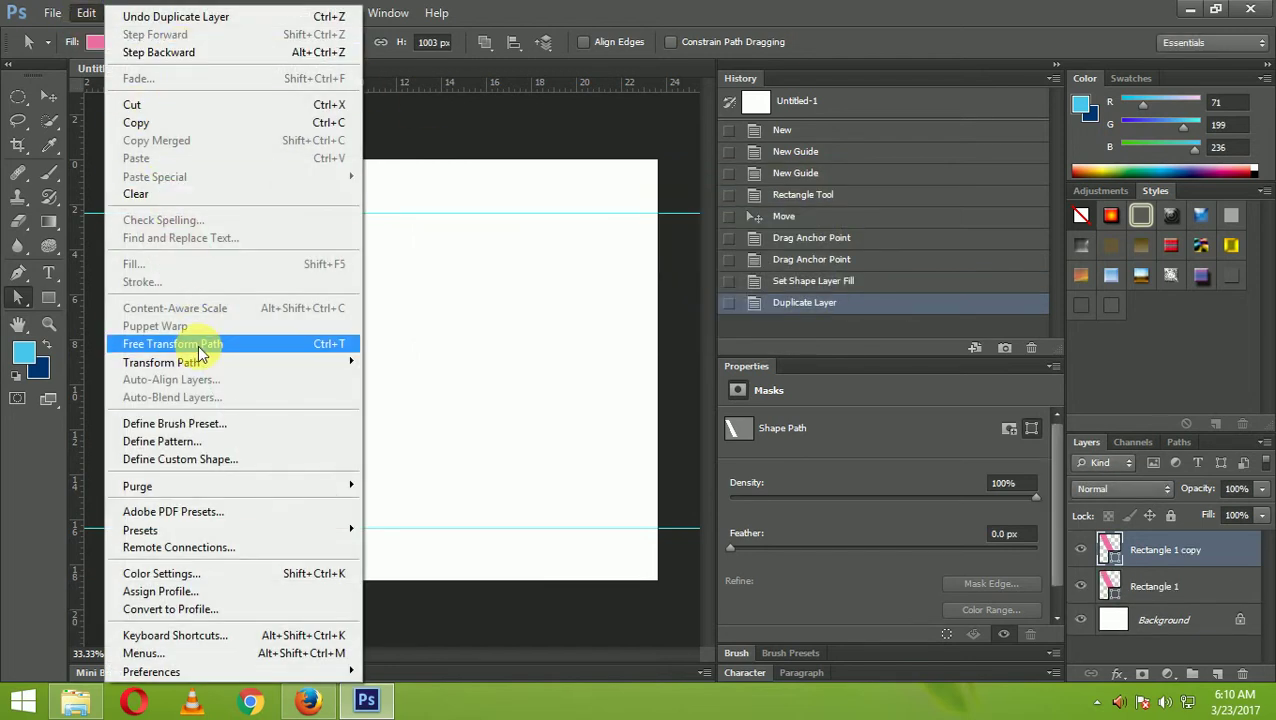
mouse_move(162, 362)
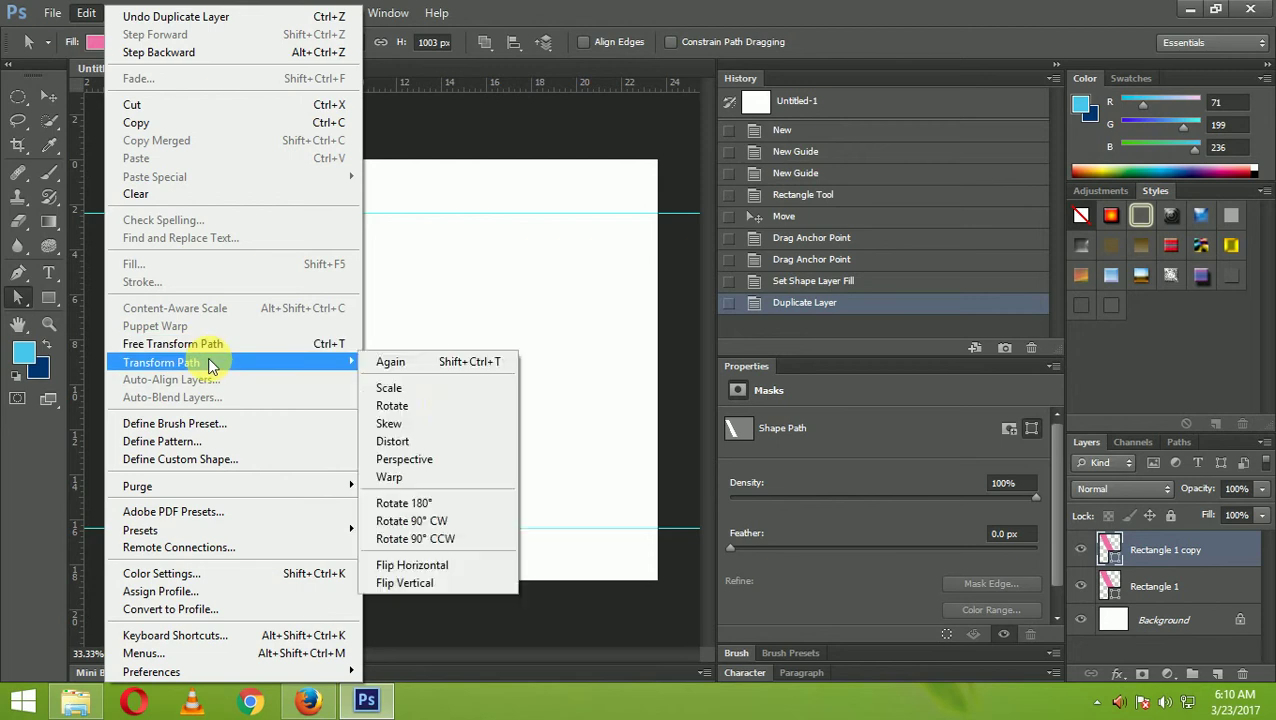
click(441, 565)
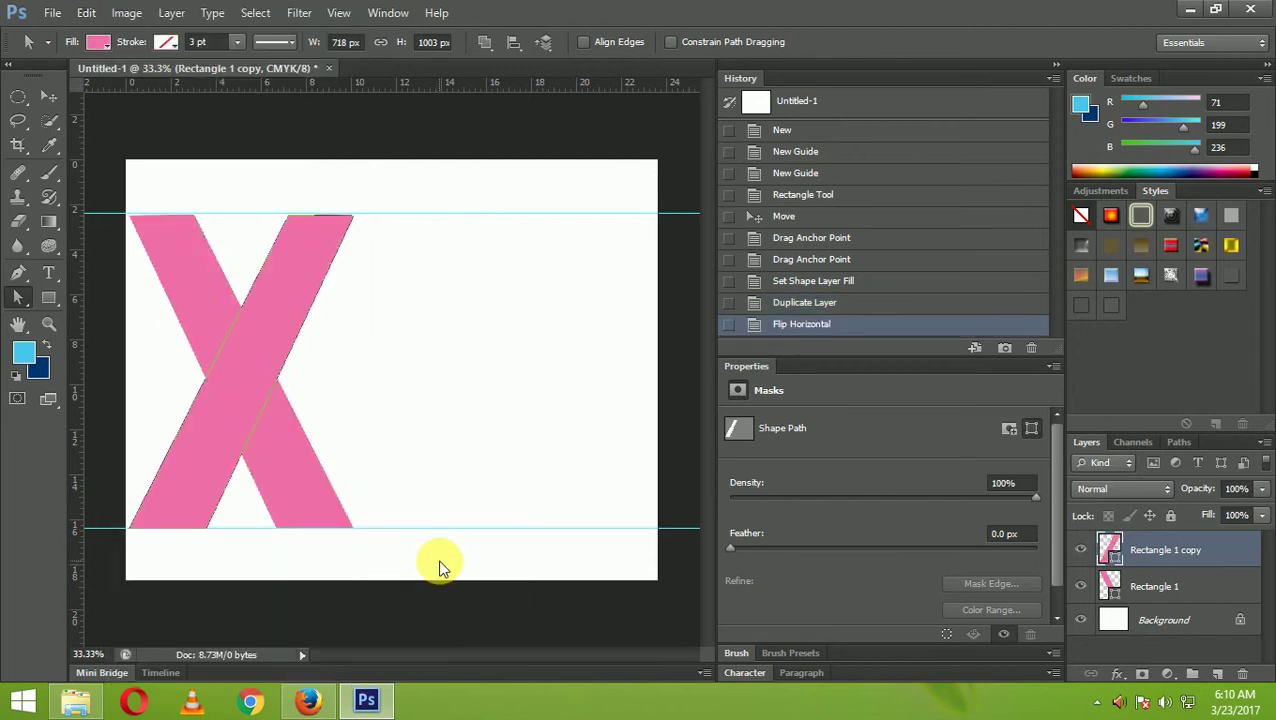
Step: Fill the flipped copy with a deep magenta swatch
click(99, 42)
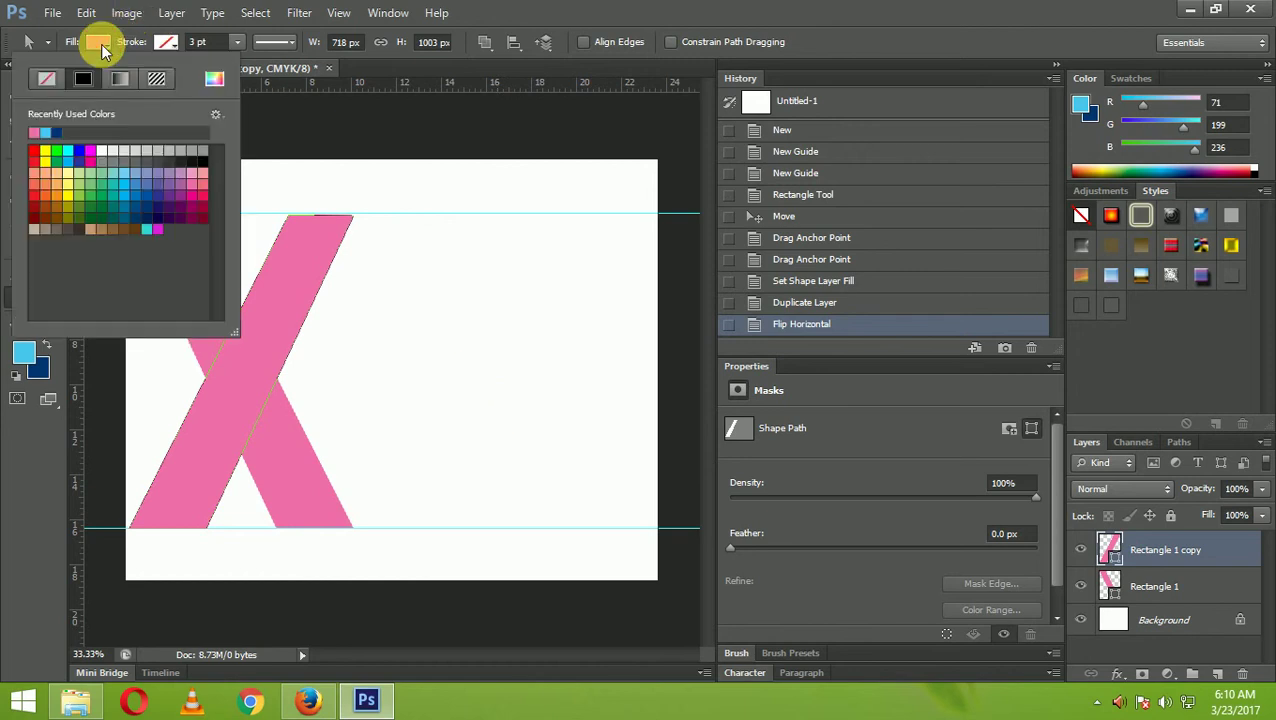
click(196, 202)
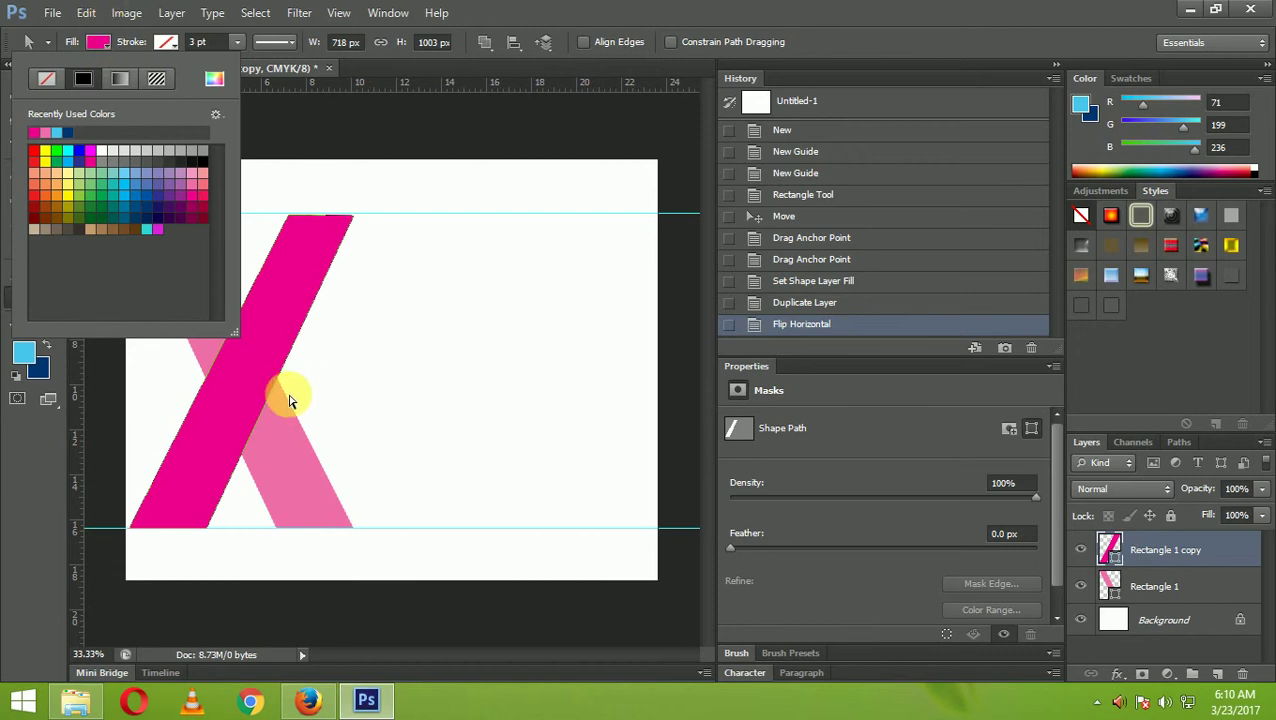
click(248, 392)
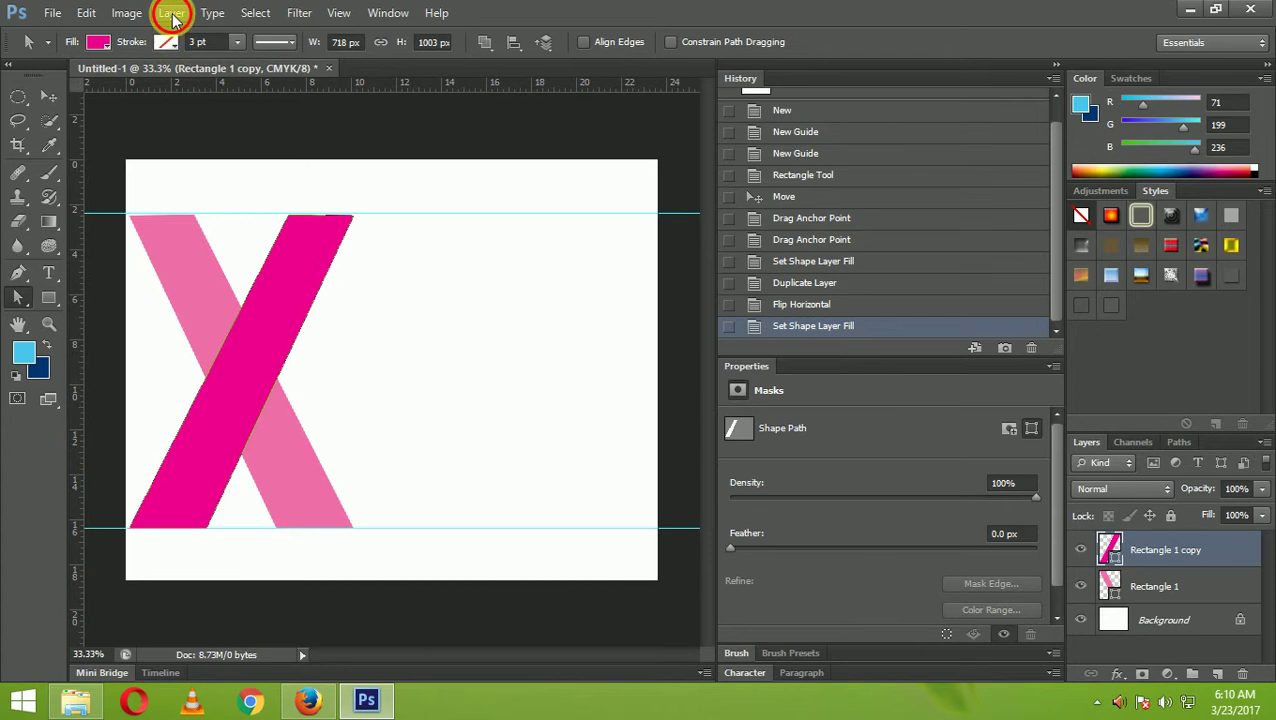
Step: Duplicate the magenta stripe as 'Rectangle 1 copy 2' and flip it horizontally
click(171, 13)
click(203, 55)
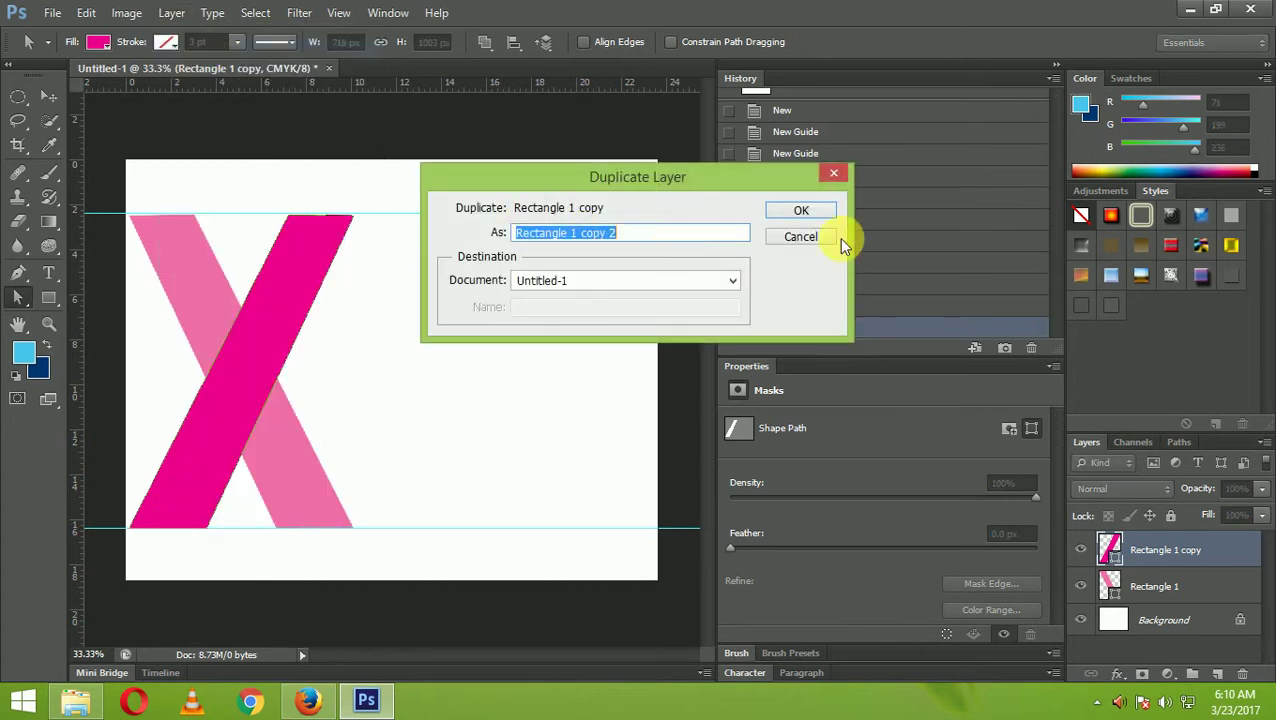
click(797, 205)
click(86, 13)
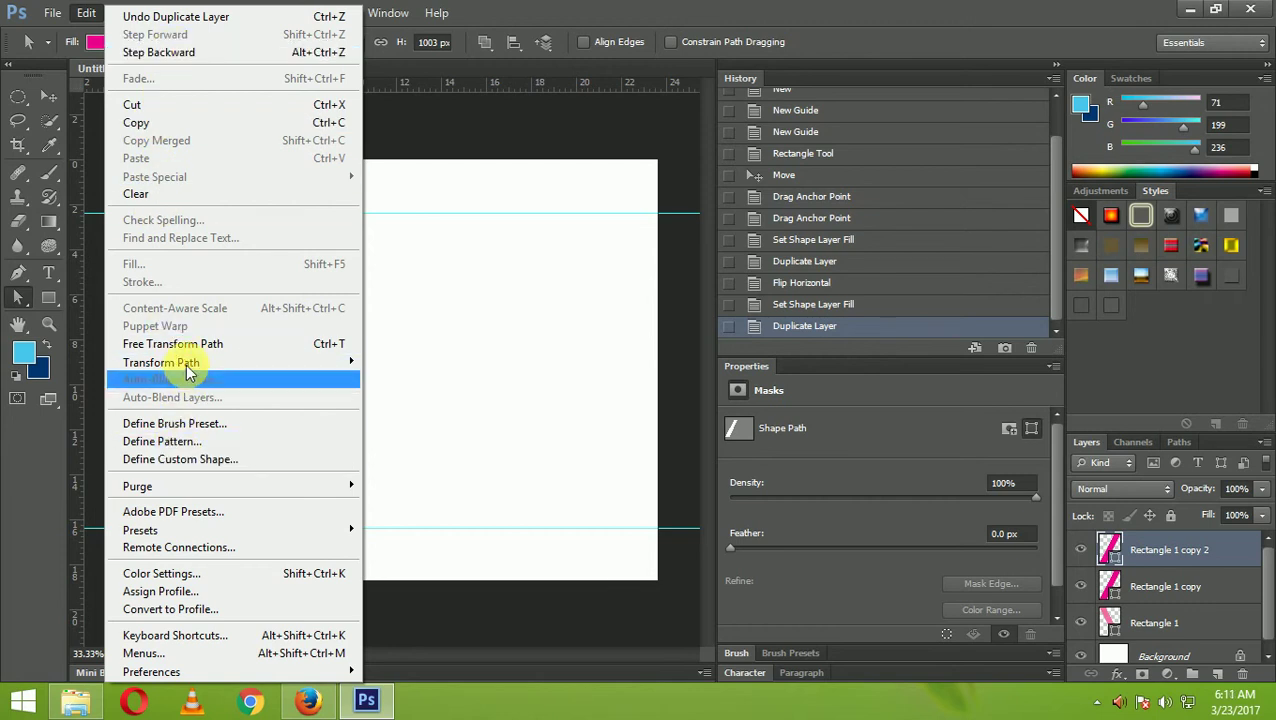
mouse_move(161, 362)
click(430, 484)
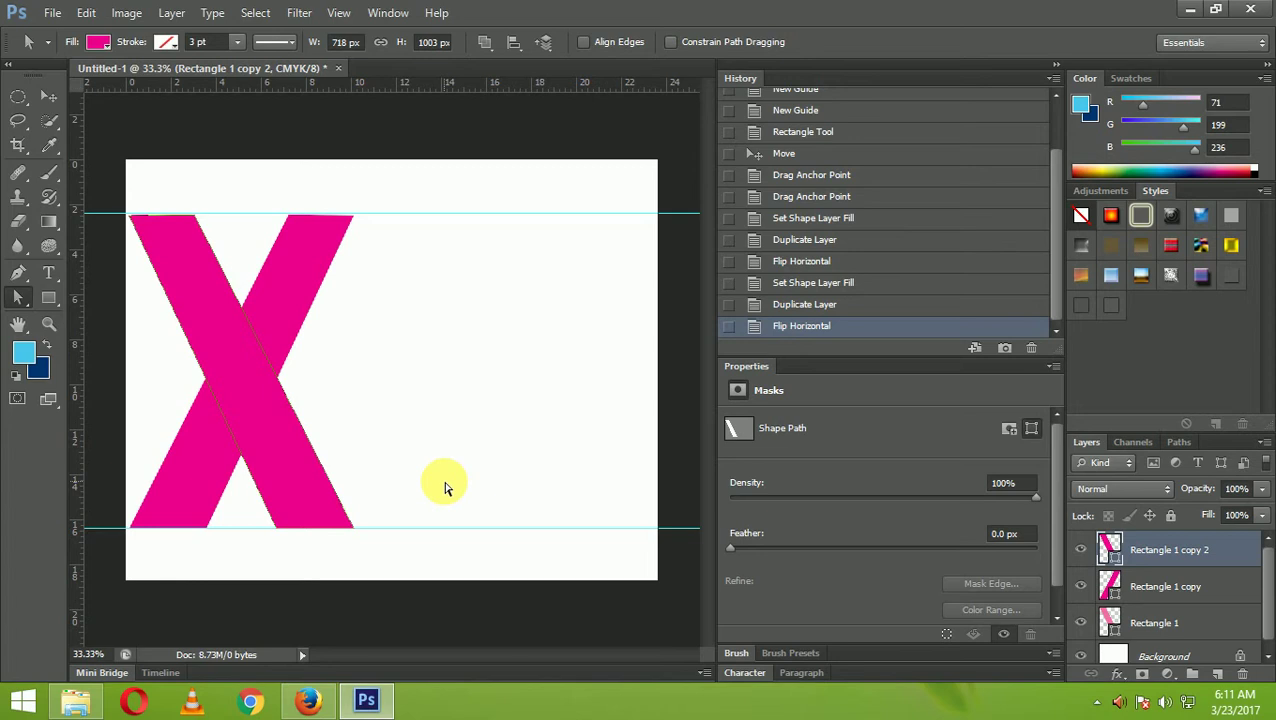
Step: Fill the new stripe copy with a light peach orange swatch
click(97, 42)
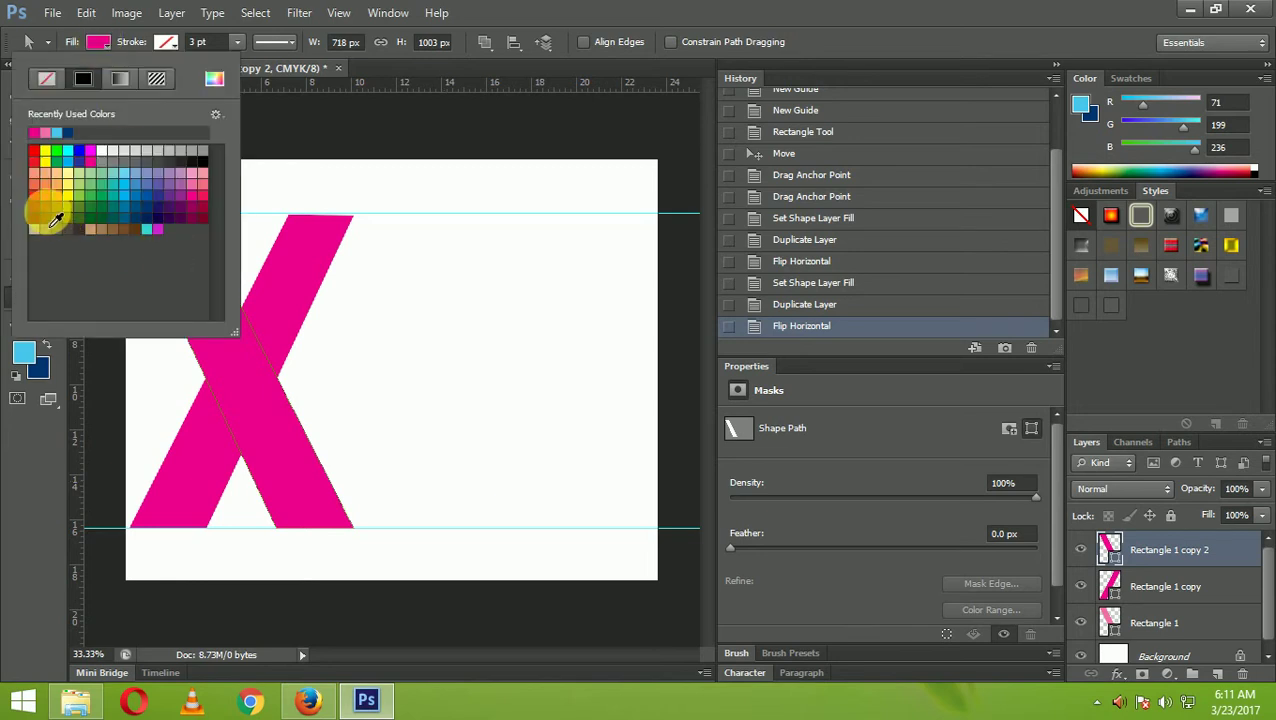
click(43, 181)
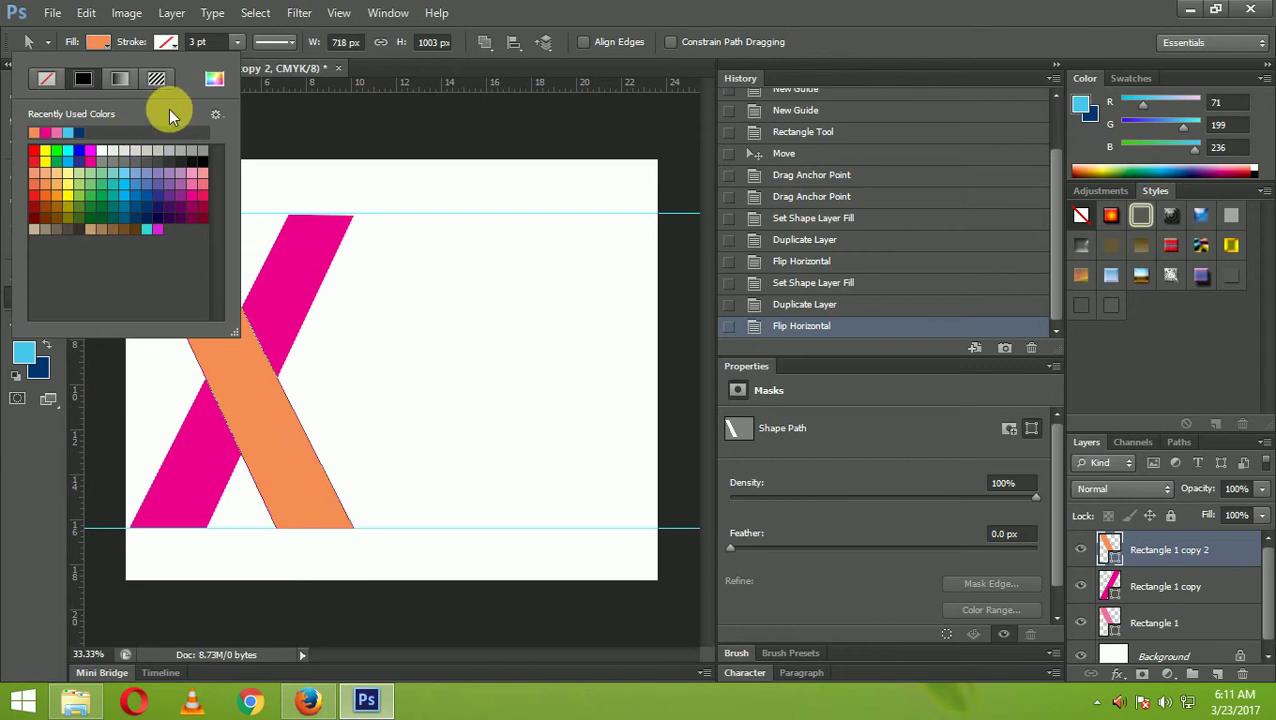
click(171, 13)
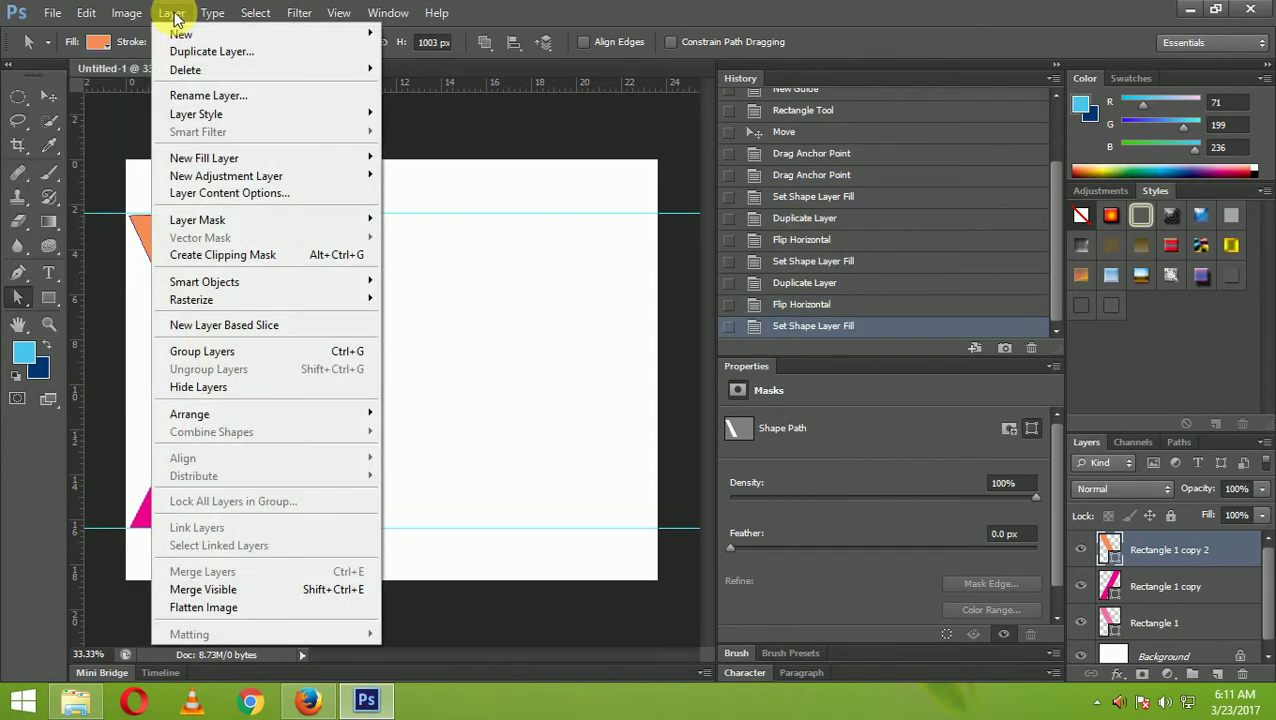
Step: Duplicate the peach stripe as 'Rectangle 1 copy 3' and flip it horizontally
click(226, 51)
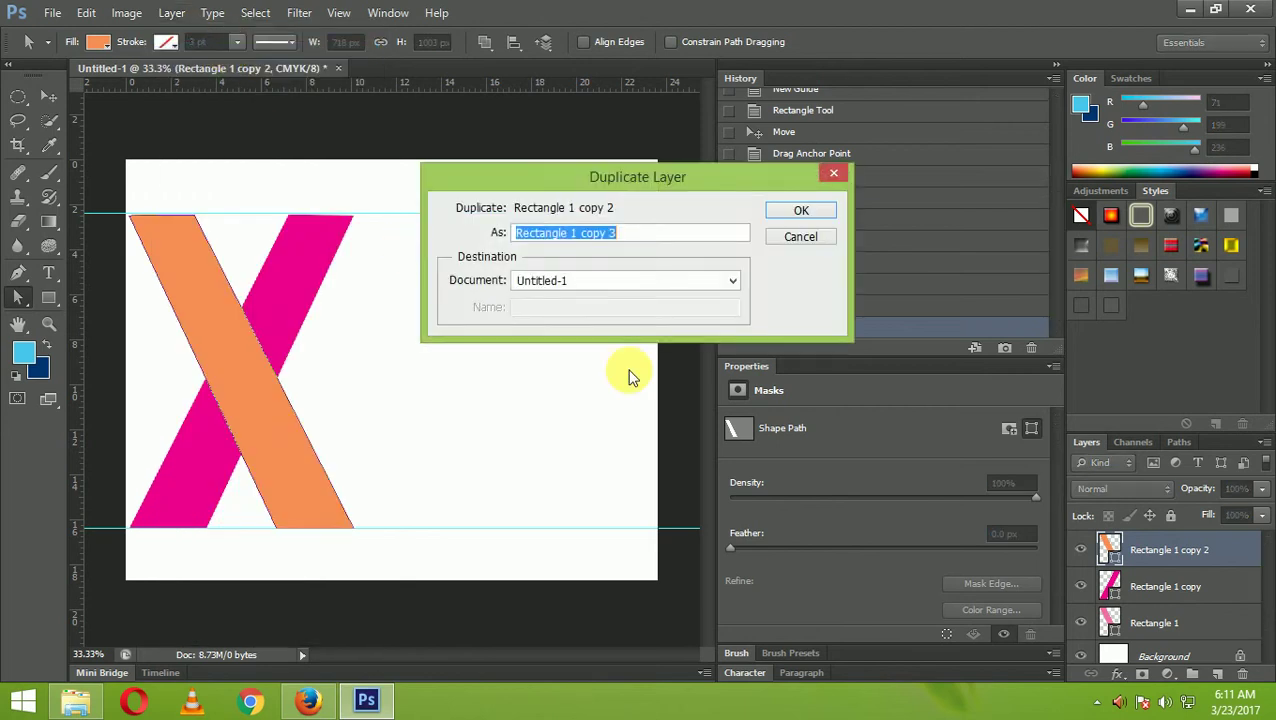
click(790, 216)
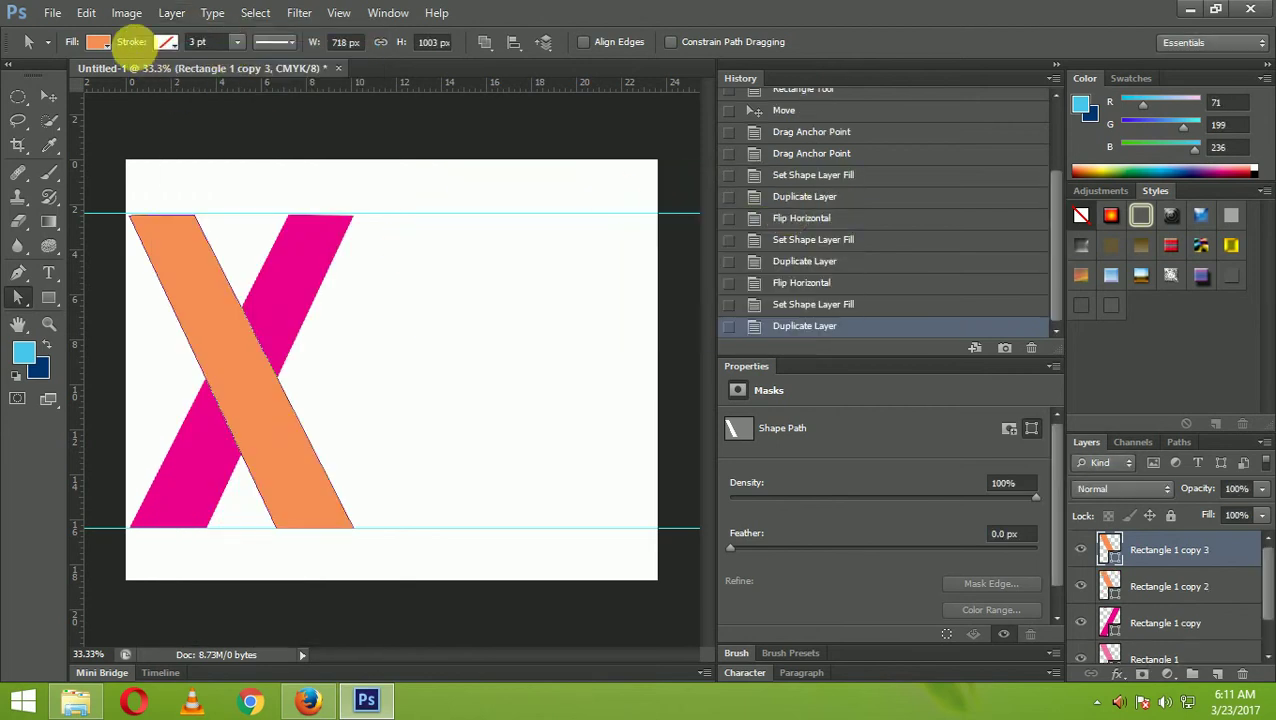
click(86, 13)
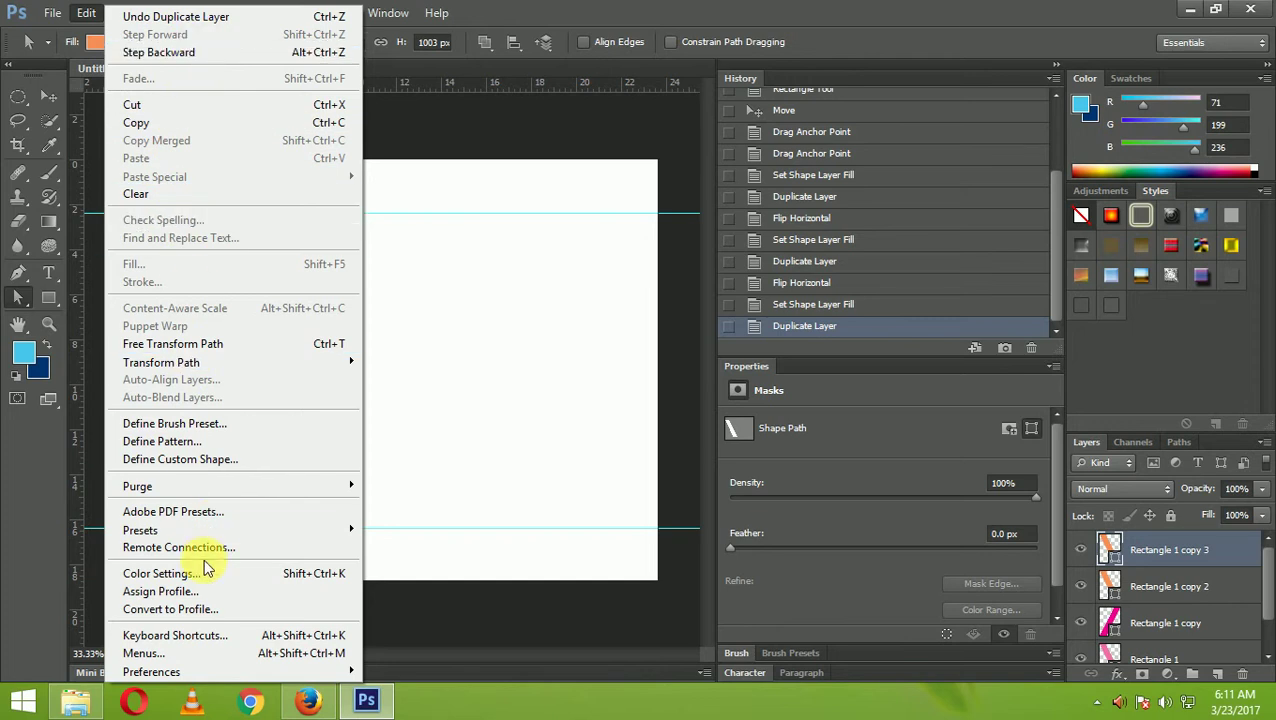
mouse_move(161, 362)
click(424, 564)
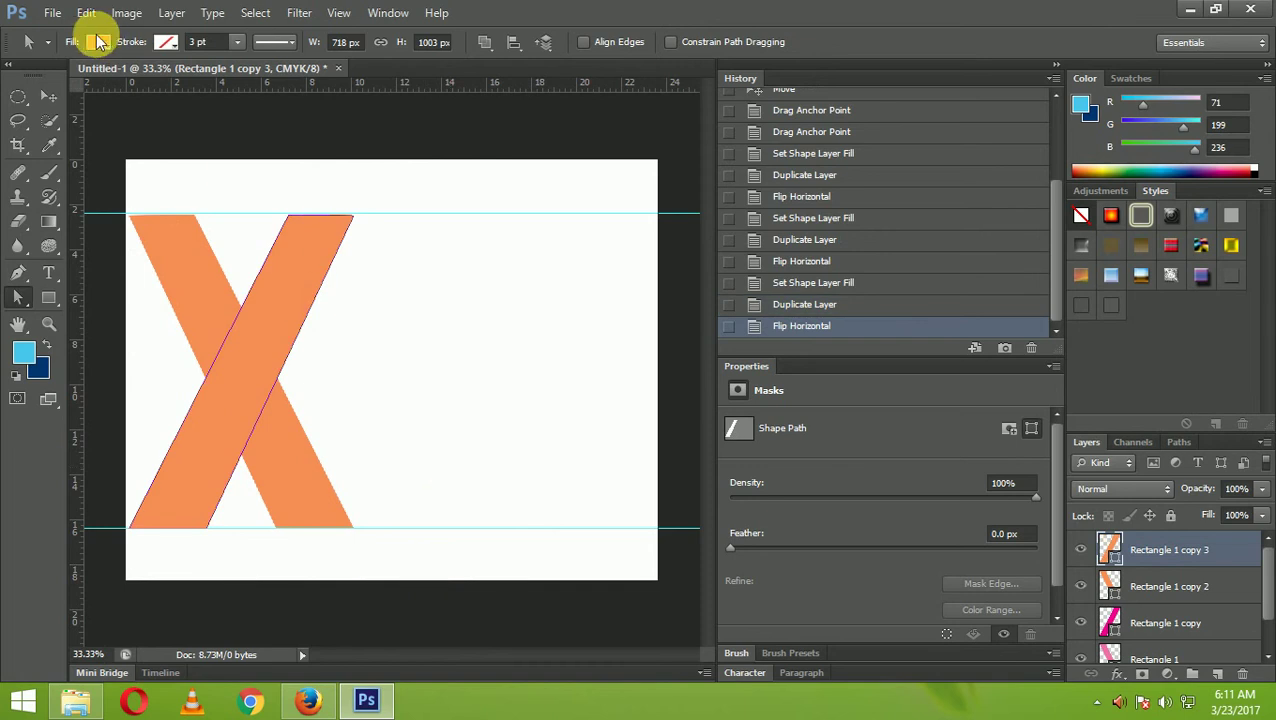
Step: Fill the mirrored copy dark brown and reselect the peach stripe's layer
click(98, 41)
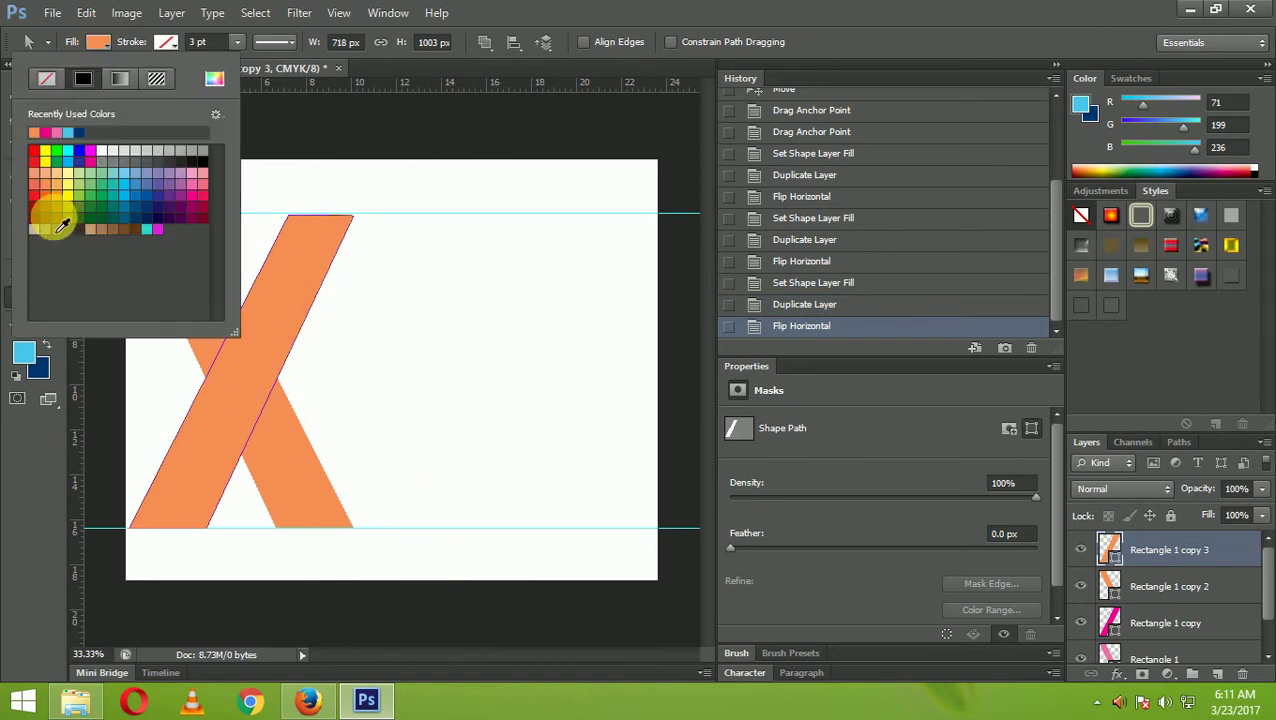
click(47, 208)
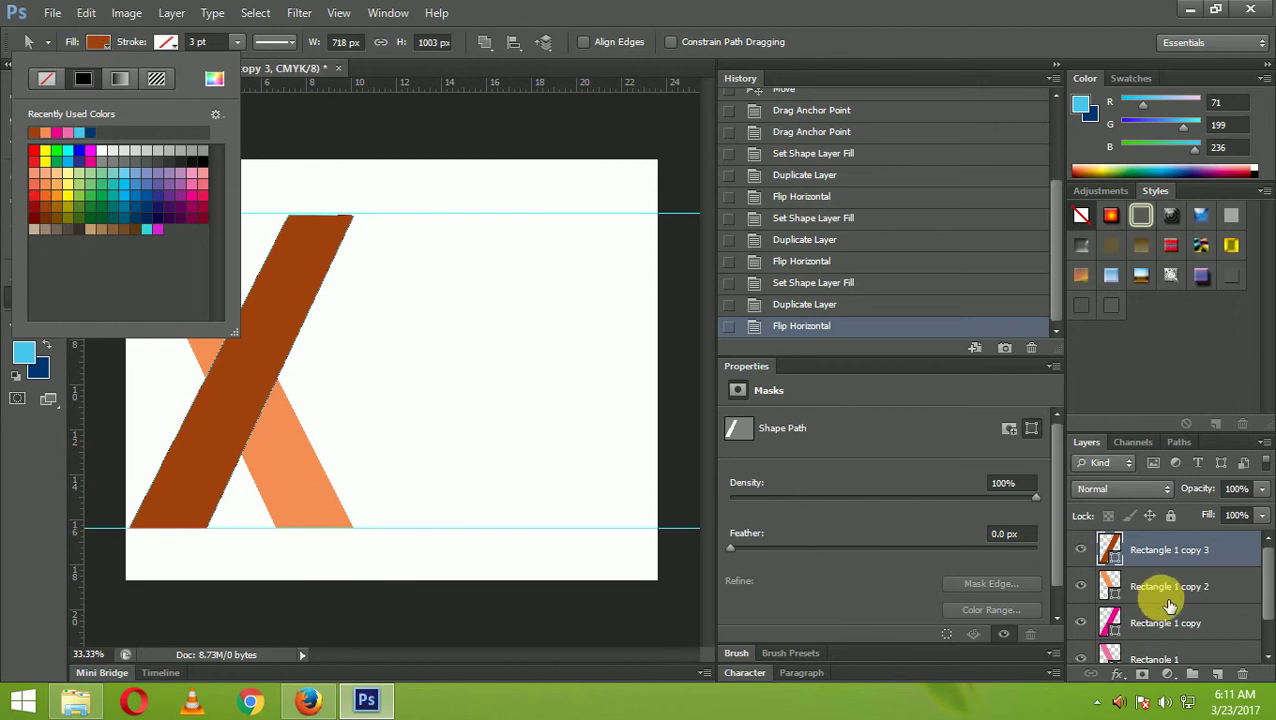
click(1145, 622)
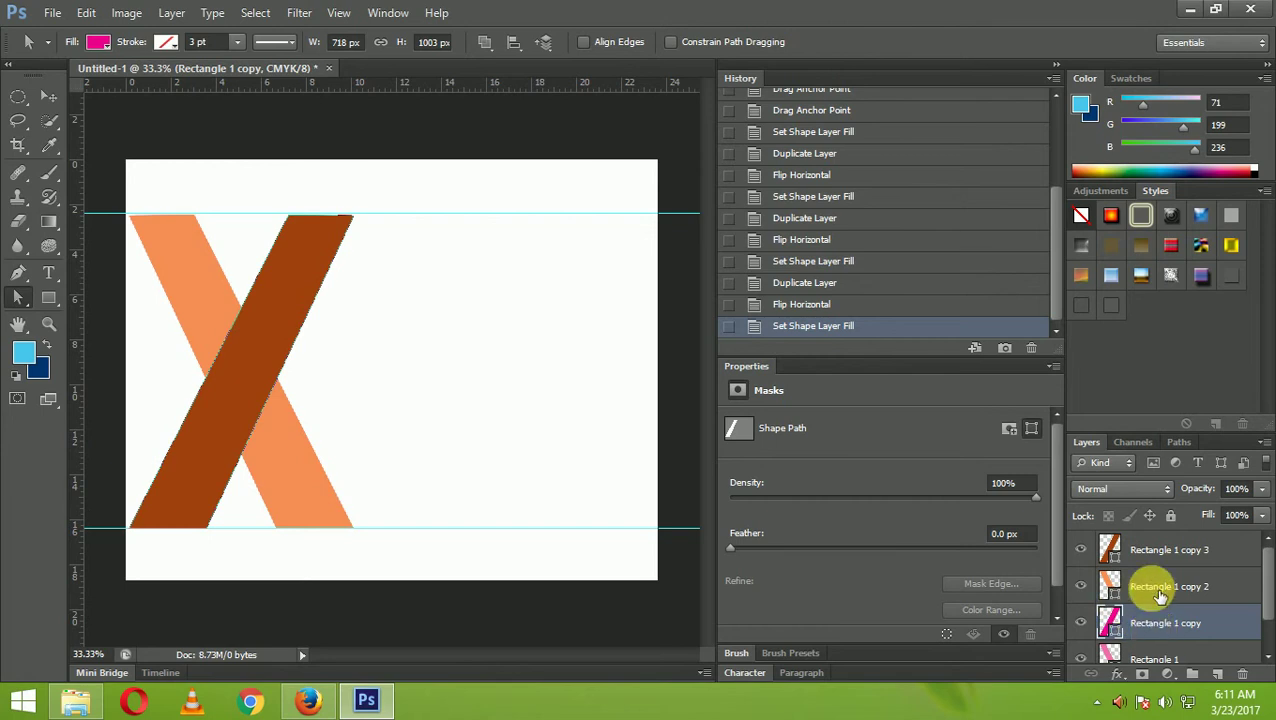
click(1158, 590)
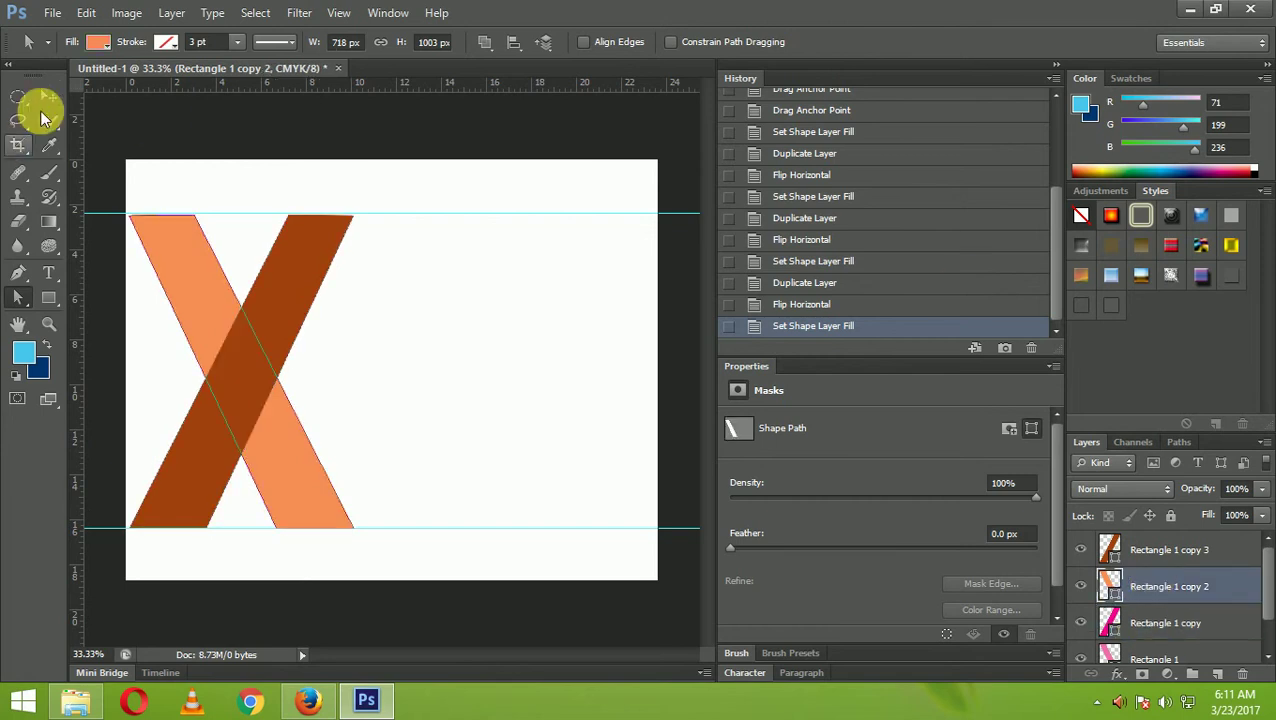
Step: Move the peach and brown stripes to the right of the pink X
click(47, 97)
mouse_move(200, 288)
mouse_down()
mouse_move(312, 304)
mouse_move(396, 270)
mouse_move(453, 282)
mouse_move(413, 279)
mouse_up()
click(1135, 549)
mouse_move(252, 377)
mouse_down()
mouse_move(478, 359)
mouse_move(459, 353)
mouse_move(463, 371)
mouse_move(507, 364)
mouse_up()
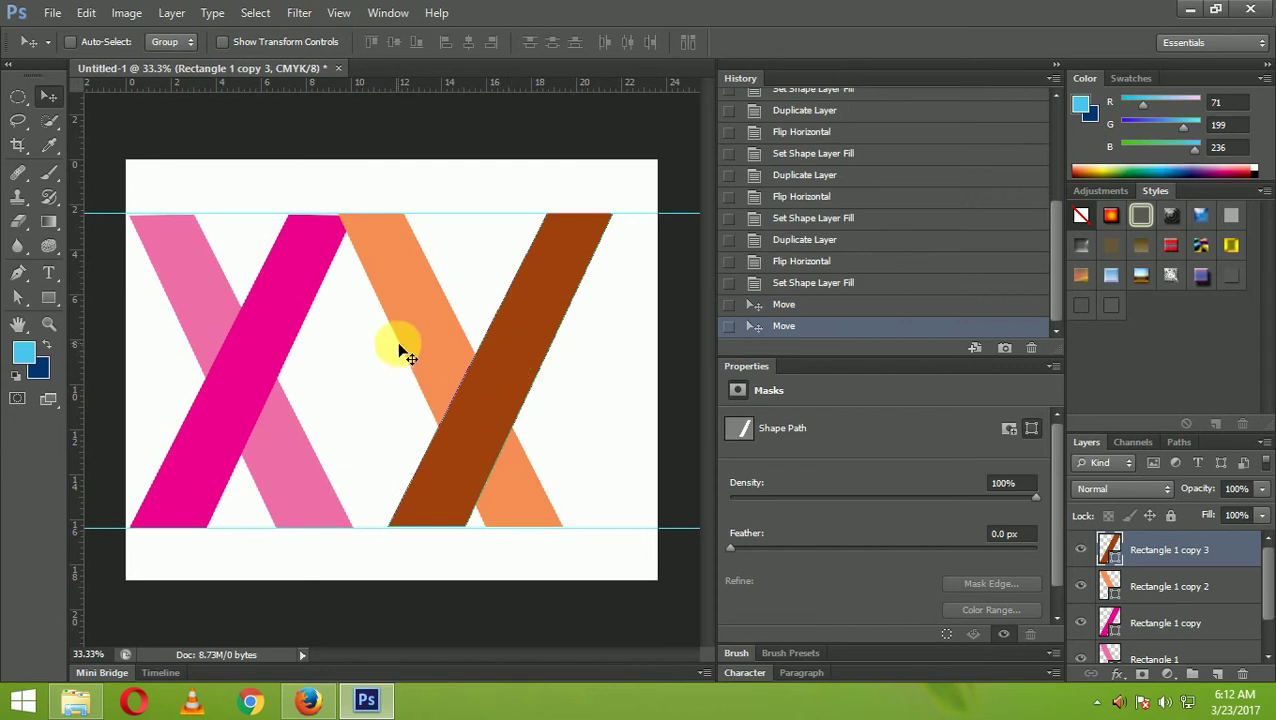
Step: Slide the peach stripe further right so it crosses the brown one
click(1162, 586)
drag(407, 323, 463, 325)
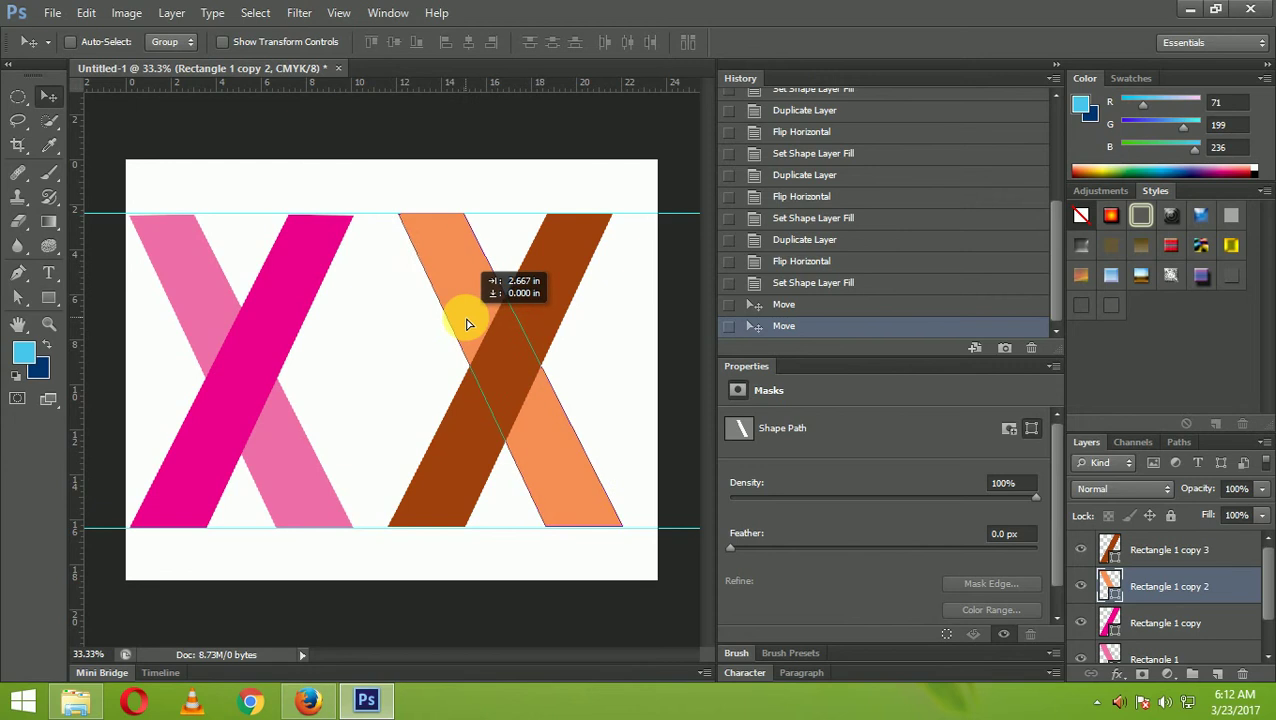
drag(463, 325, 465, 324)
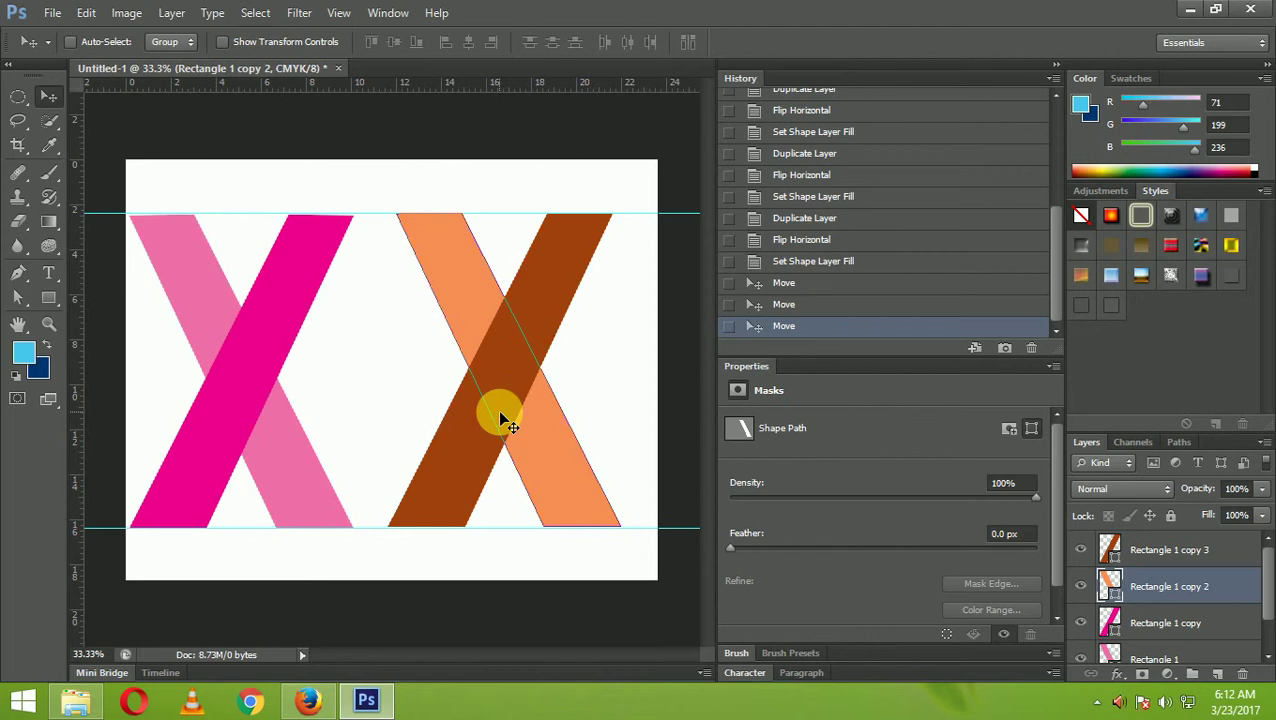
click(1200, 555)
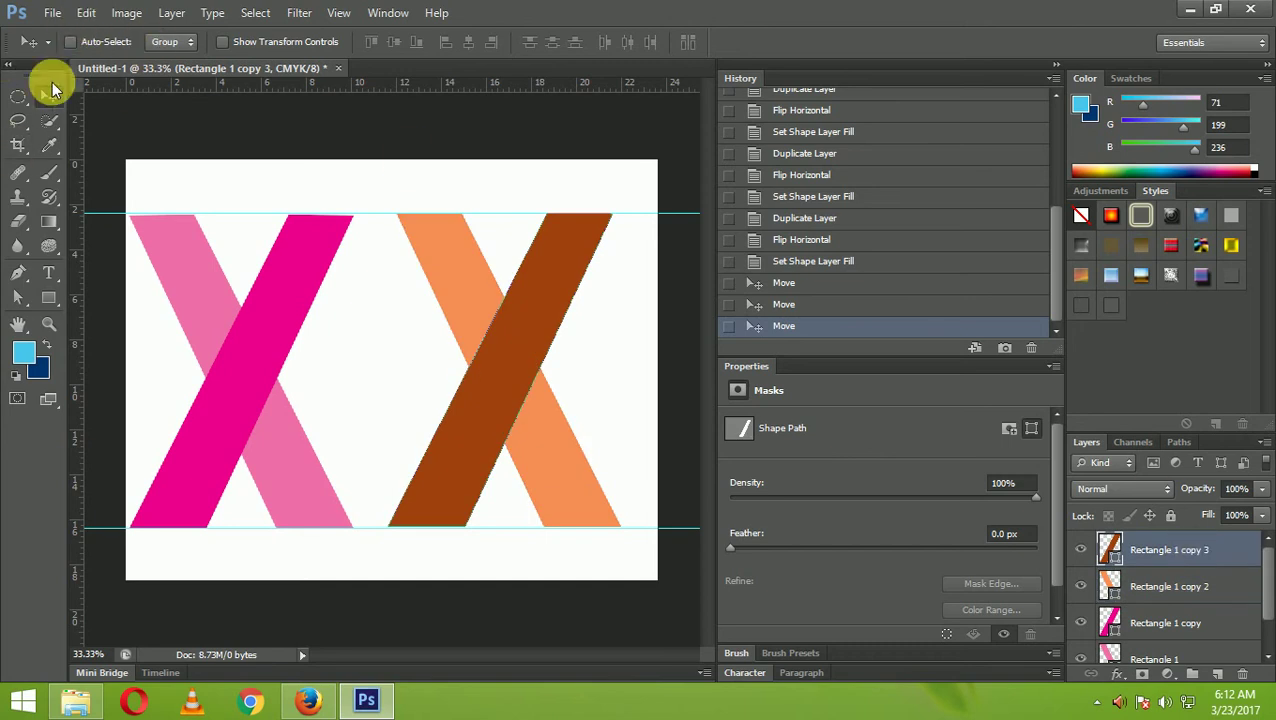
click(16, 296)
Step: Refill the selected stripe light orange and the Rectangle 1 copy 2 stripe brown
click(97, 41)
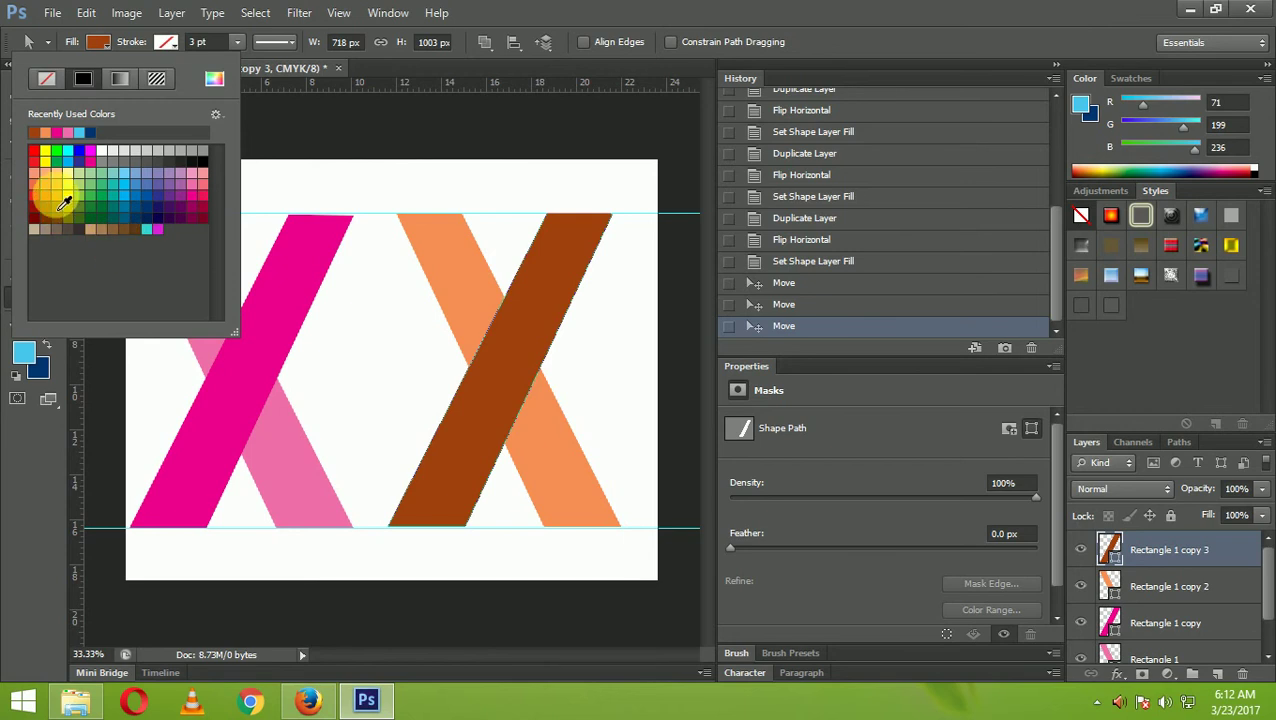
click(57, 198)
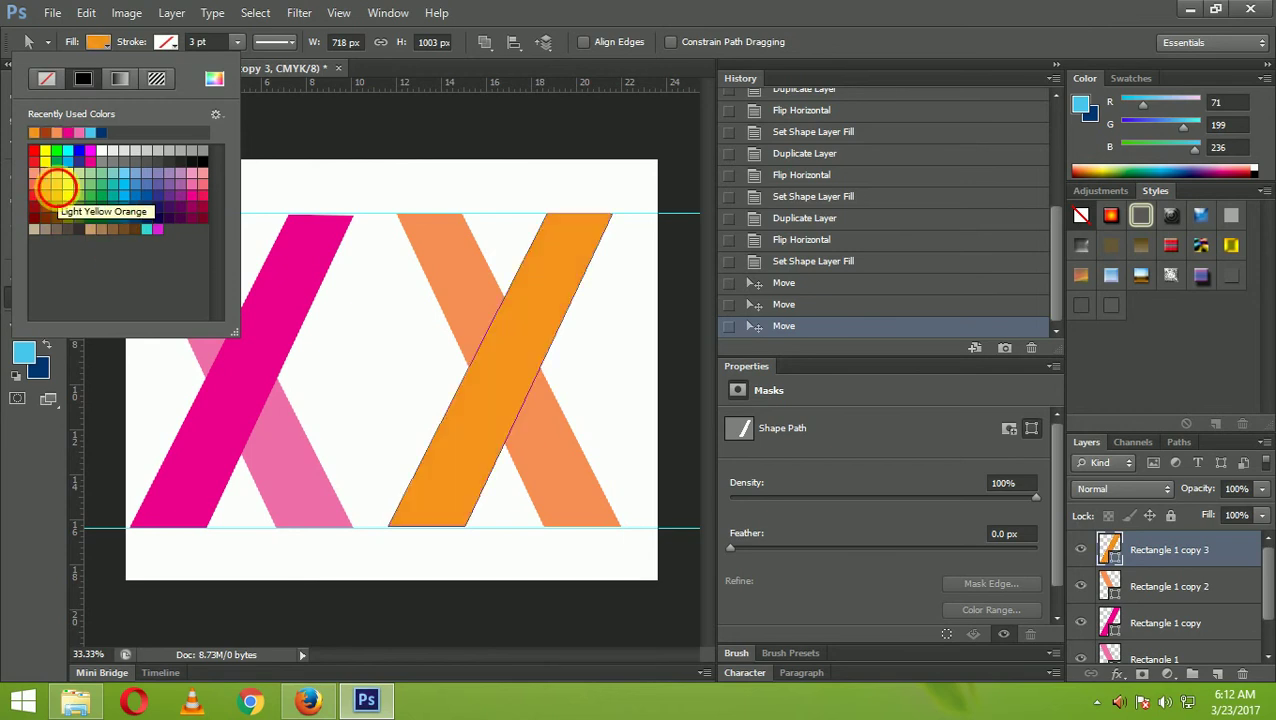
click(57, 186)
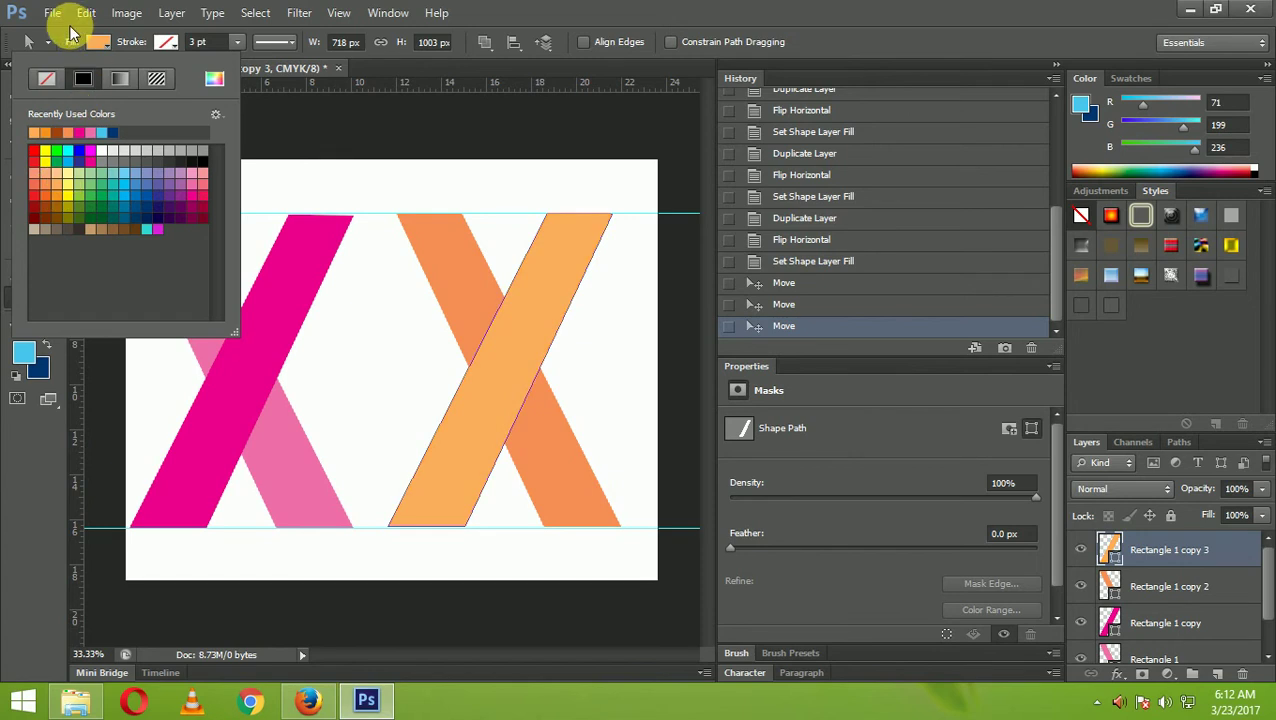
click(1140, 590)
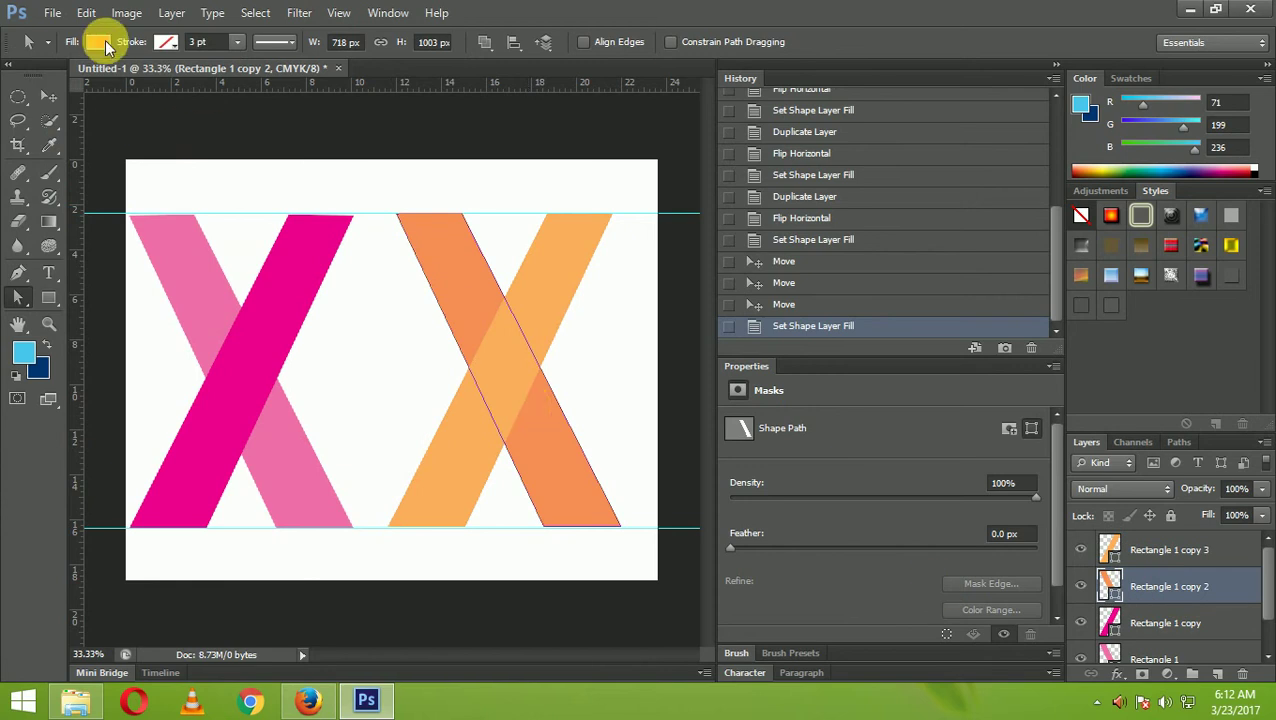
click(100, 41)
click(55, 219)
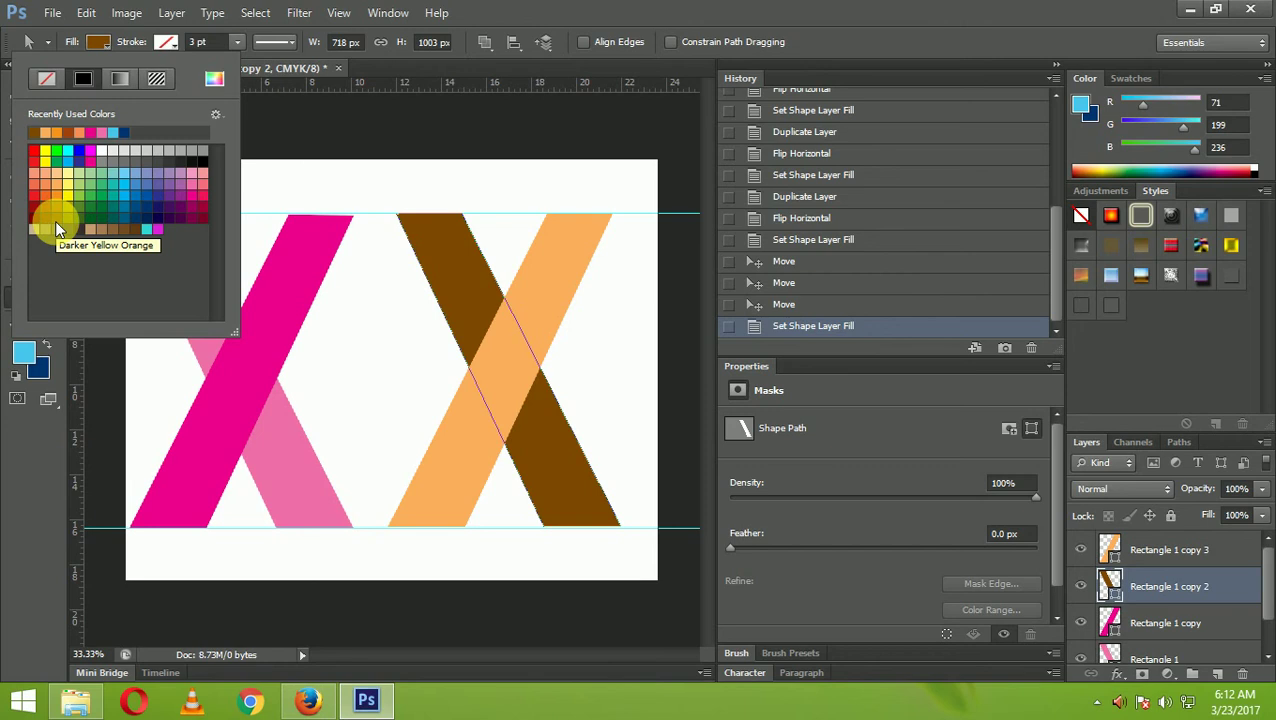
Step: Refill the right X's brown back strip light orange
click(1163, 623)
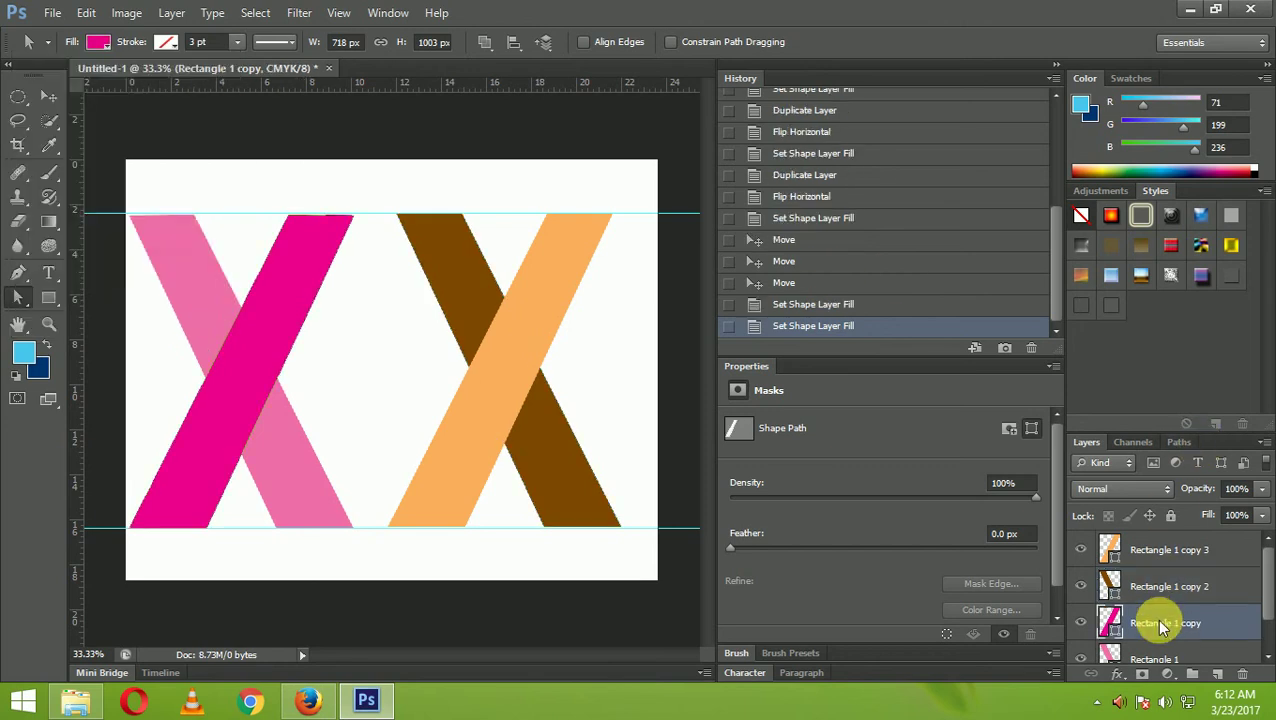
click(1155, 547)
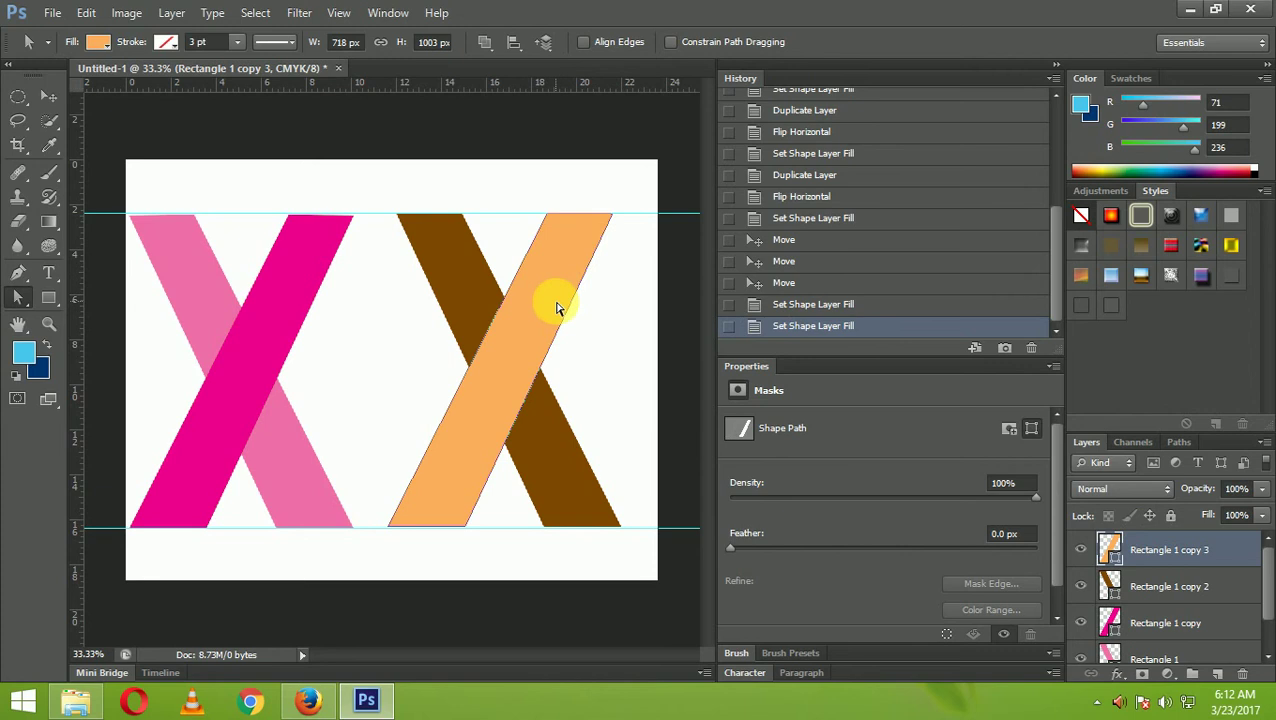
click(1165, 587)
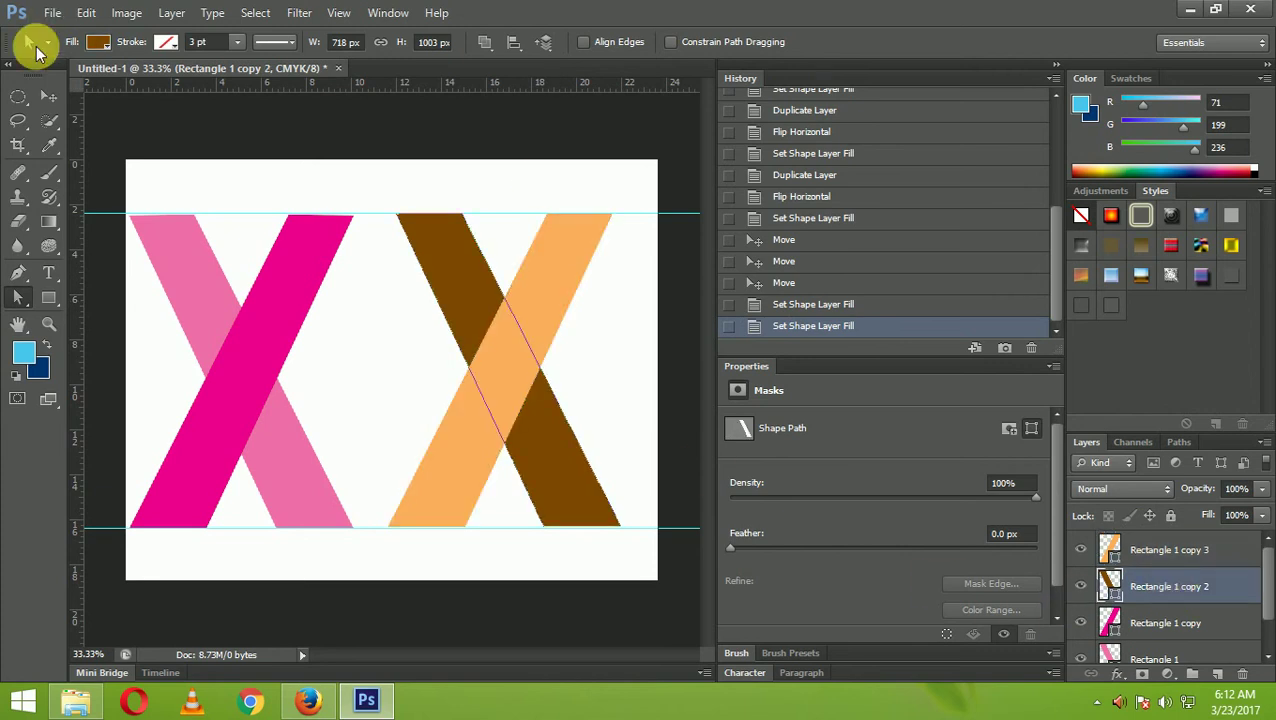
click(98, 42)
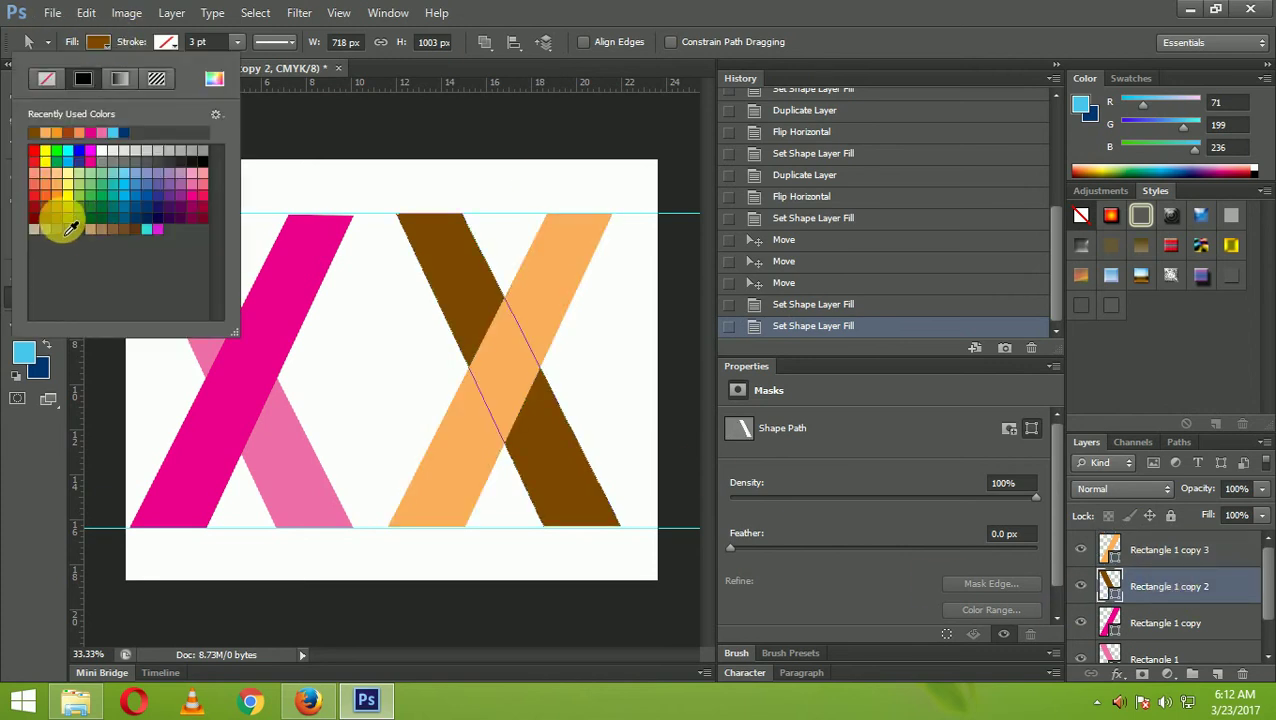
click(56, 198)
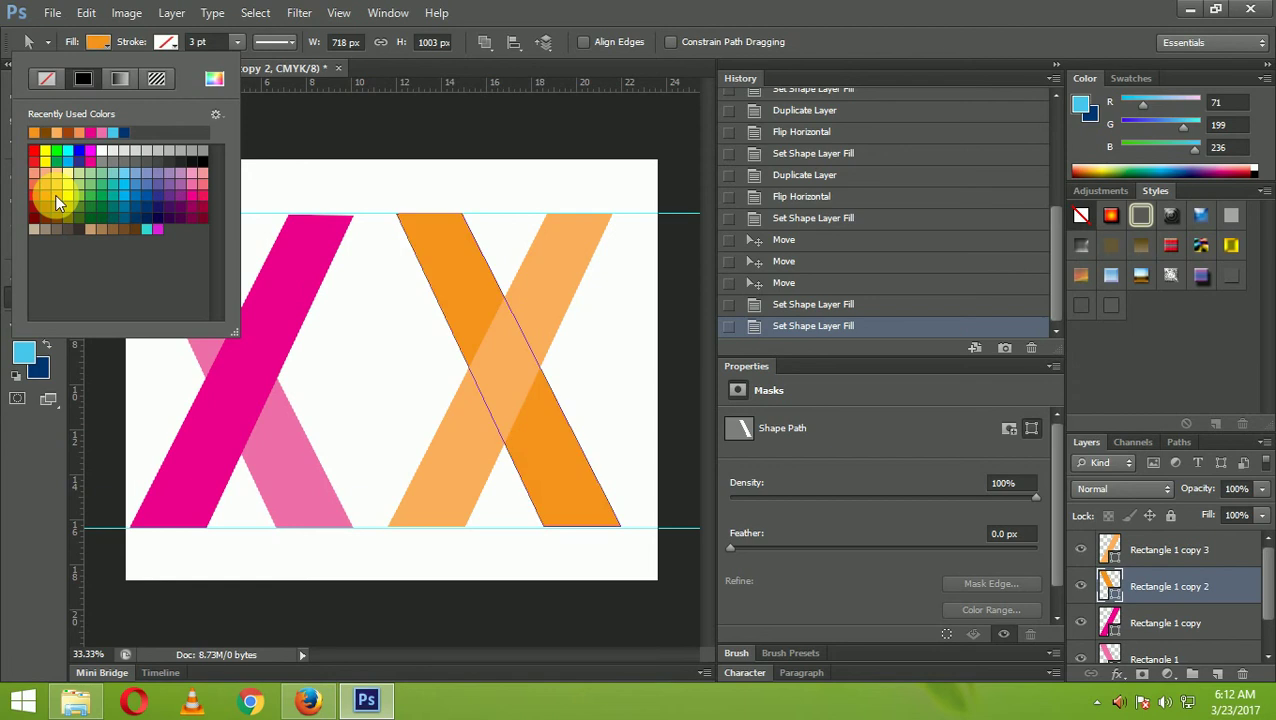
click(58, 183)
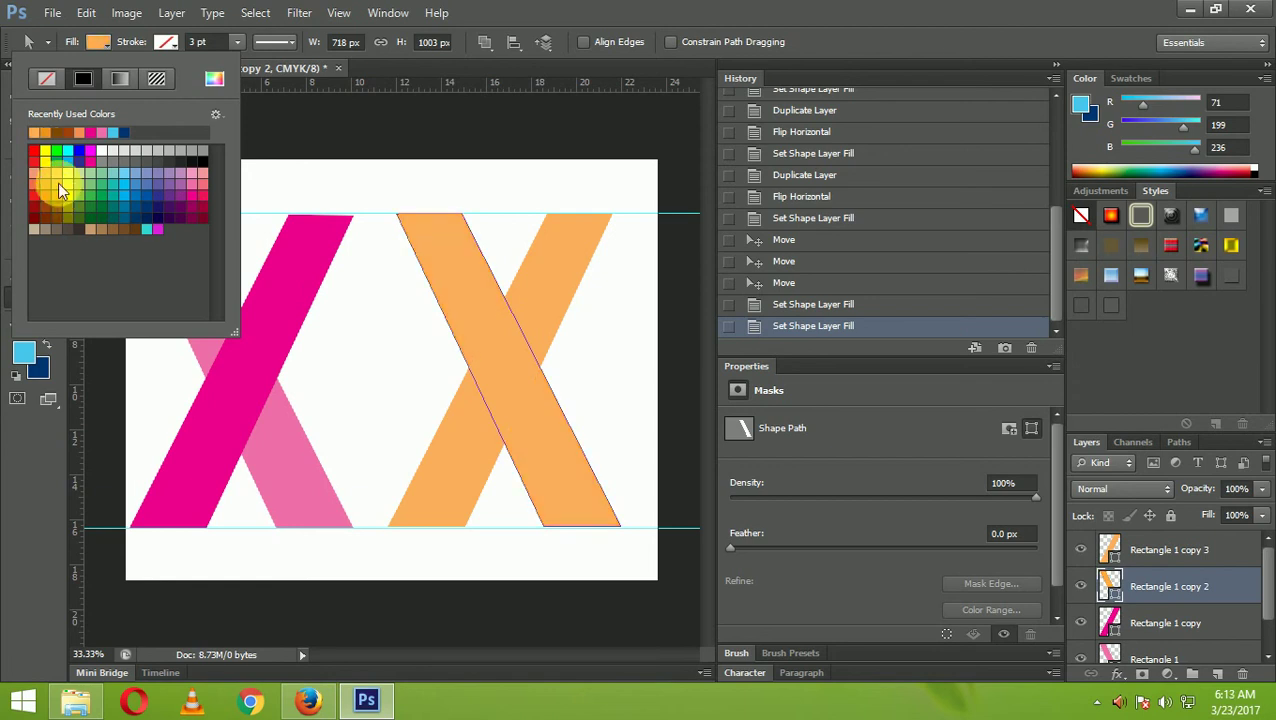
Step: Fill the right X's front strip brown, then select the left X's pink strips
click(1210, 547)
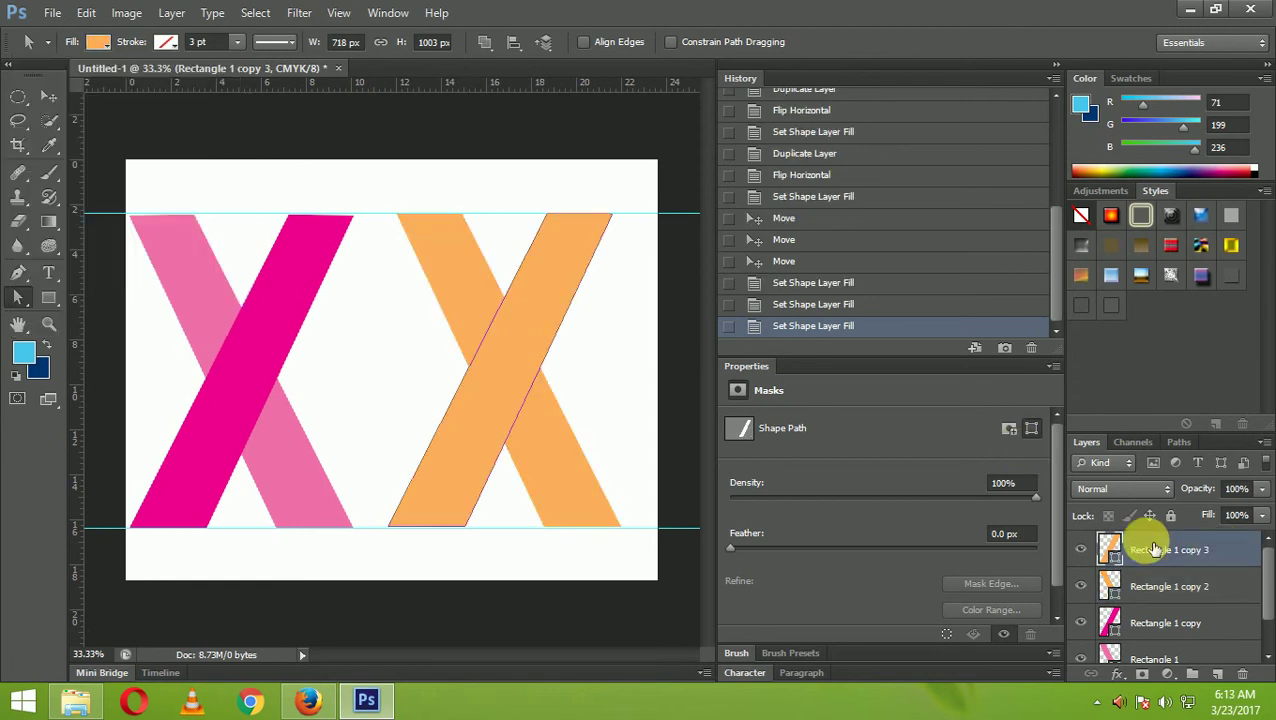
click(97, 41)
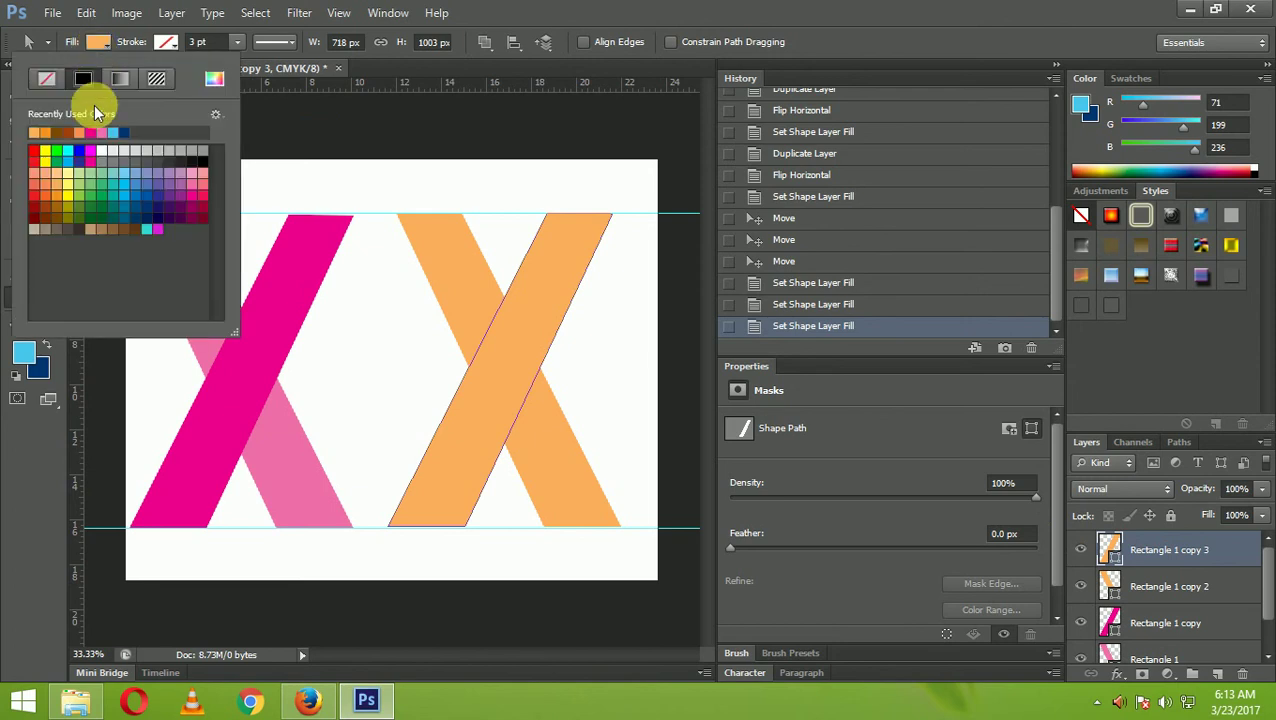
click(52, 219)
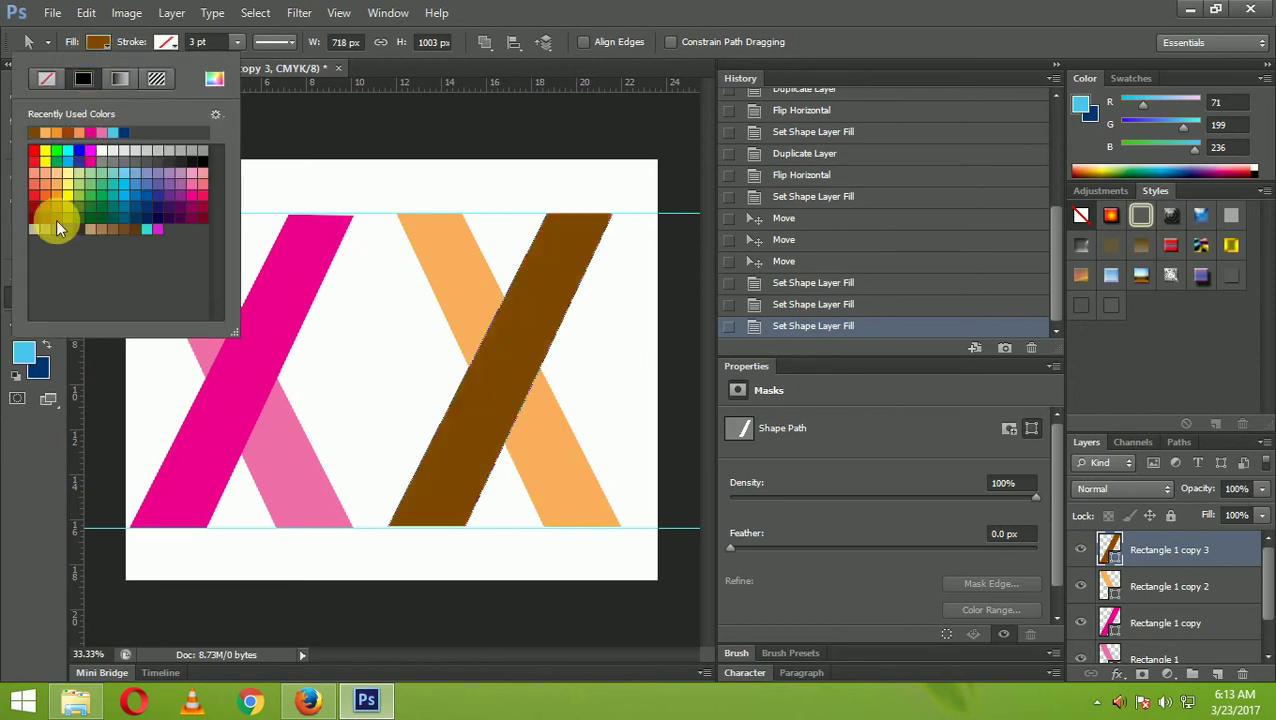
click(1177, 626)
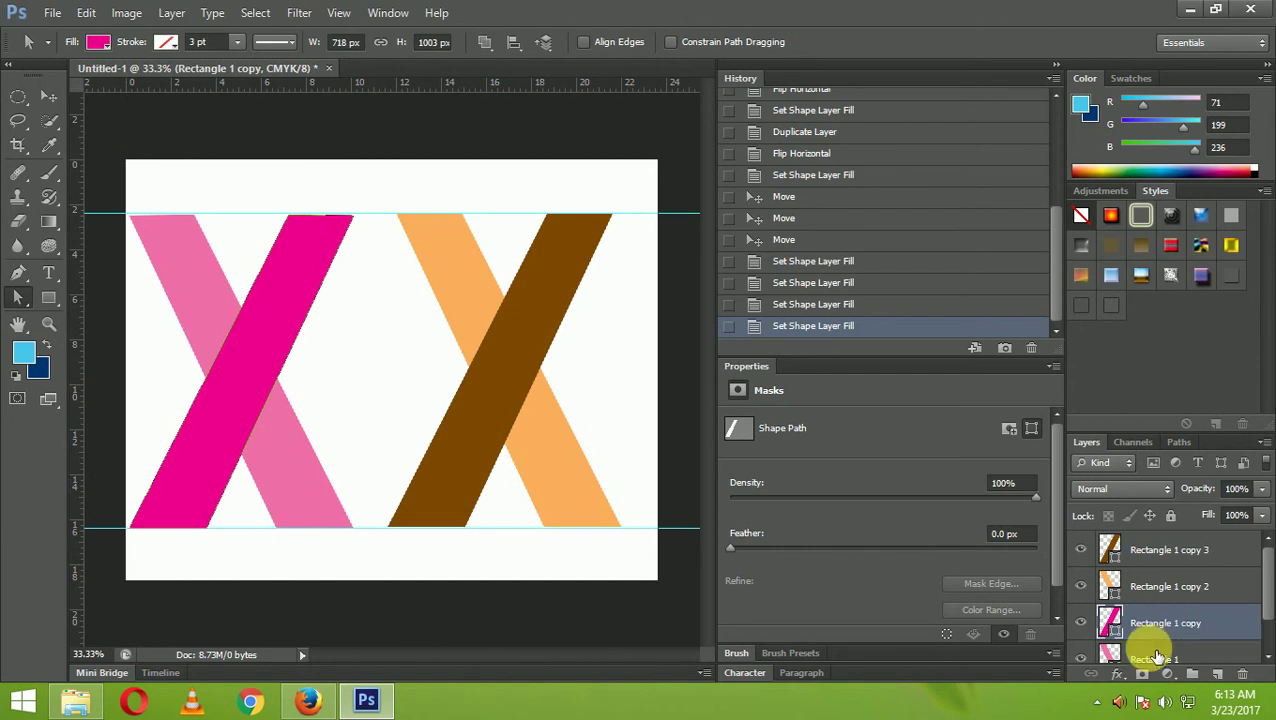
click(1160, 658)
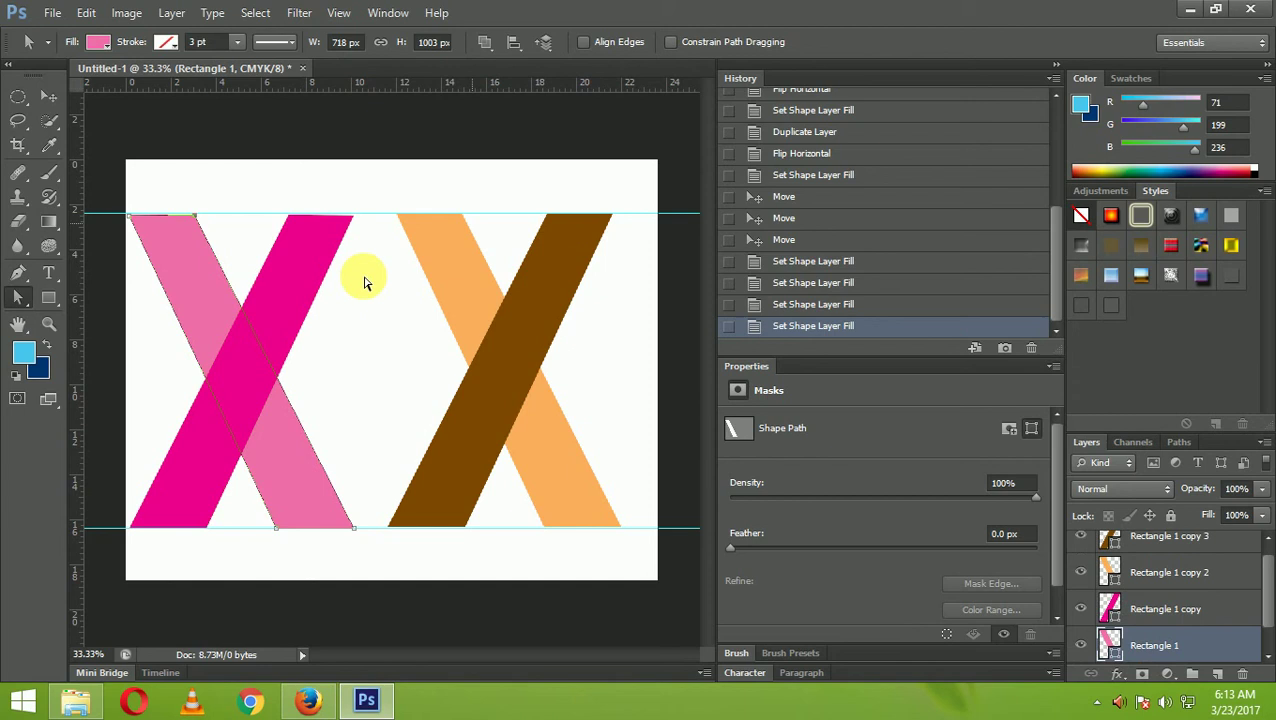
Step: Nudge the left X's light-pink stripe slightly right with the Move tool
click(54, 100)
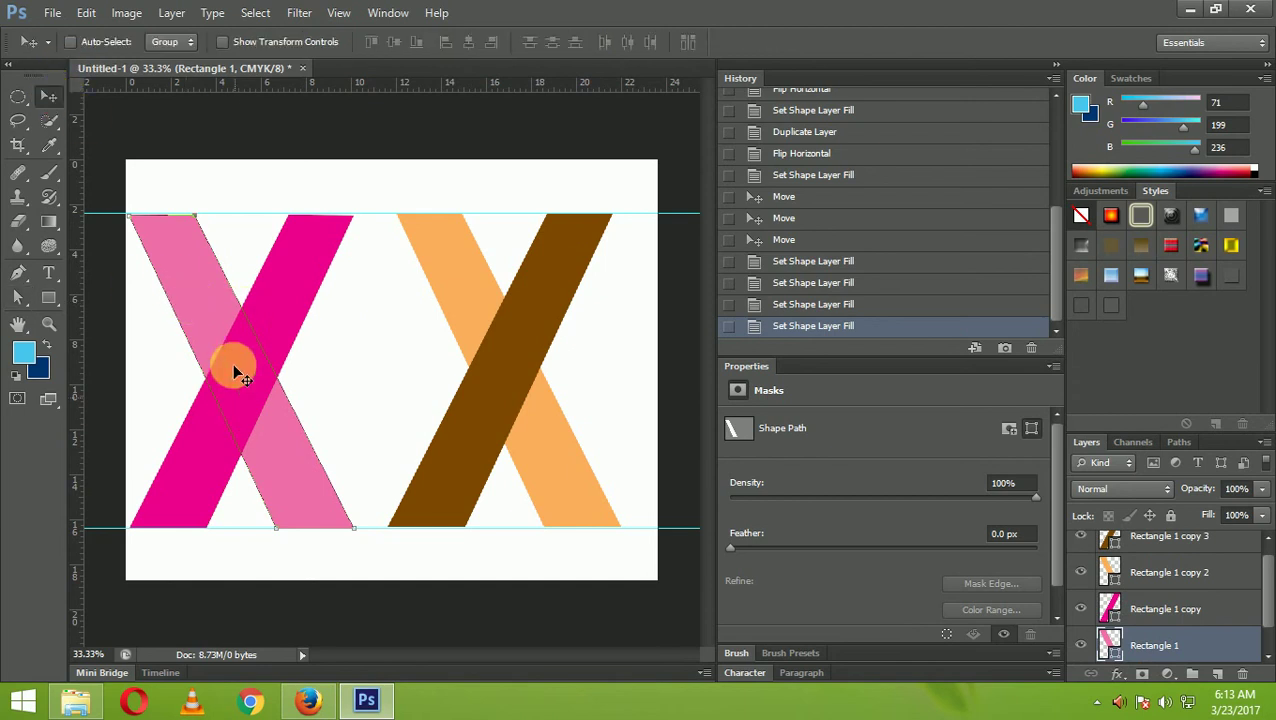
mouse_move(205, 313)
mouse_down()
mouse_move(231, 311)
mouse_move(213, 312)
mouse_up()
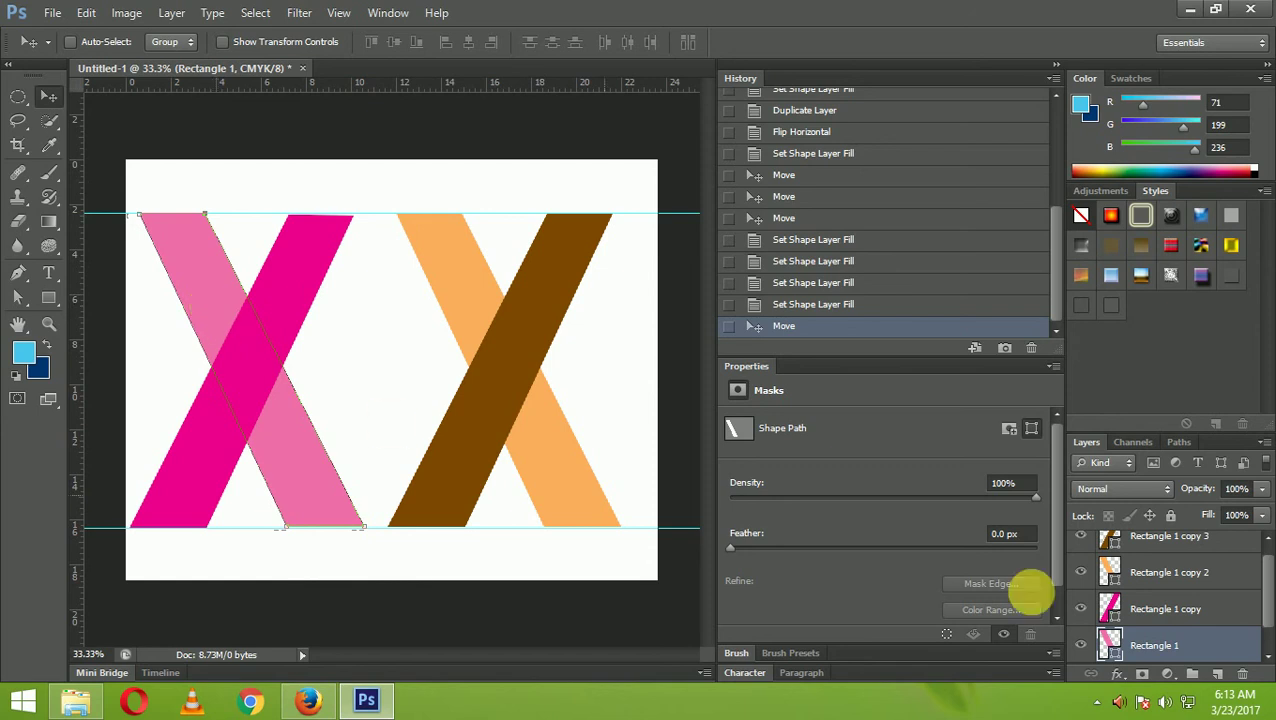
click(1195, 572)
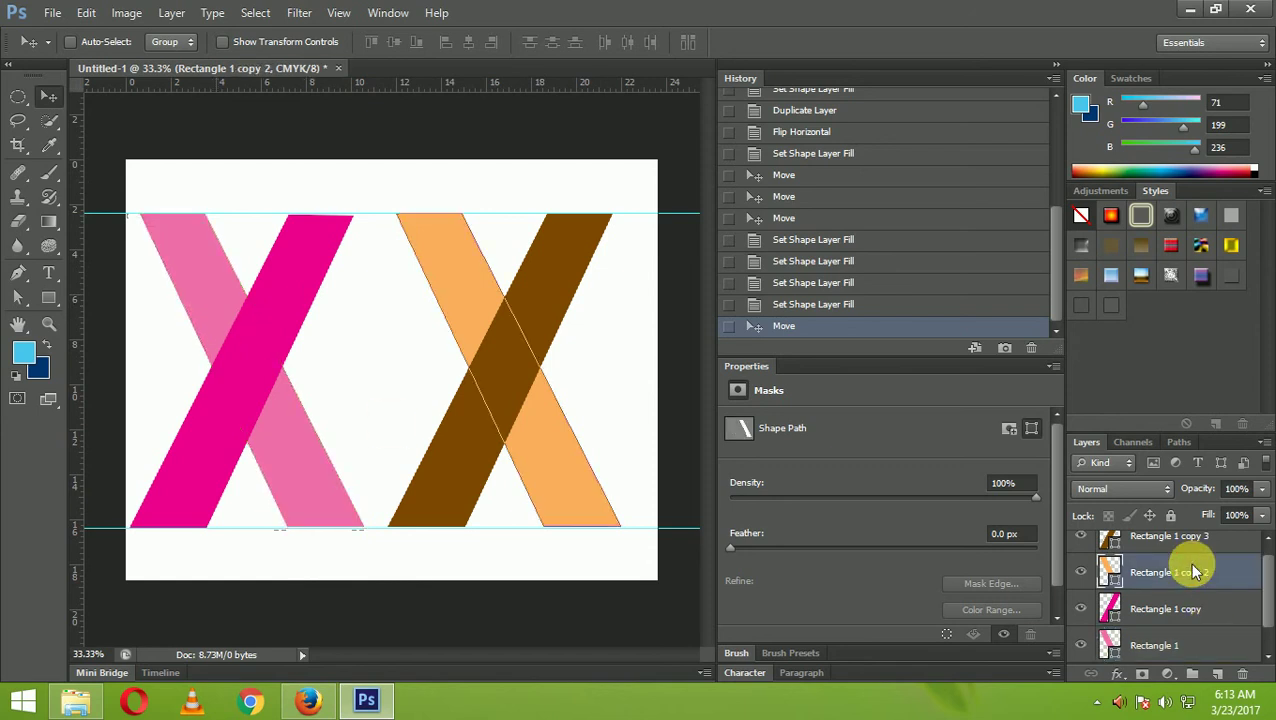
click(1188, 612)
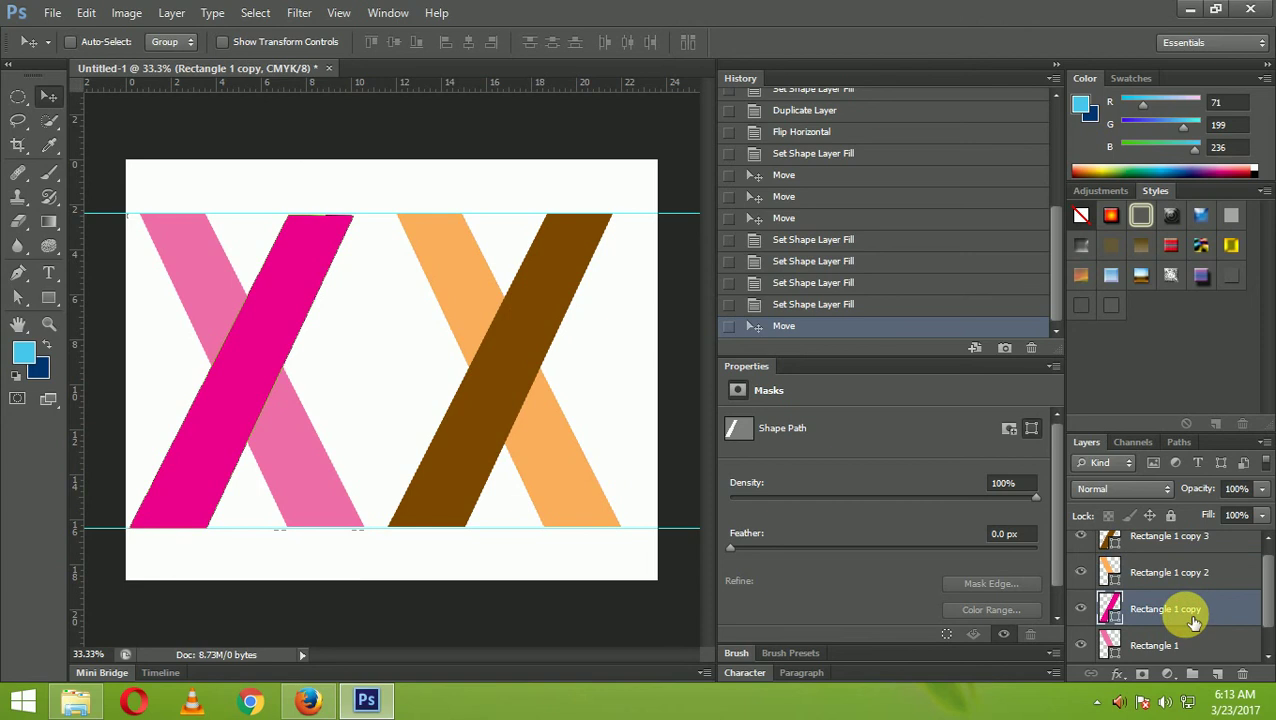
click(52, 13)
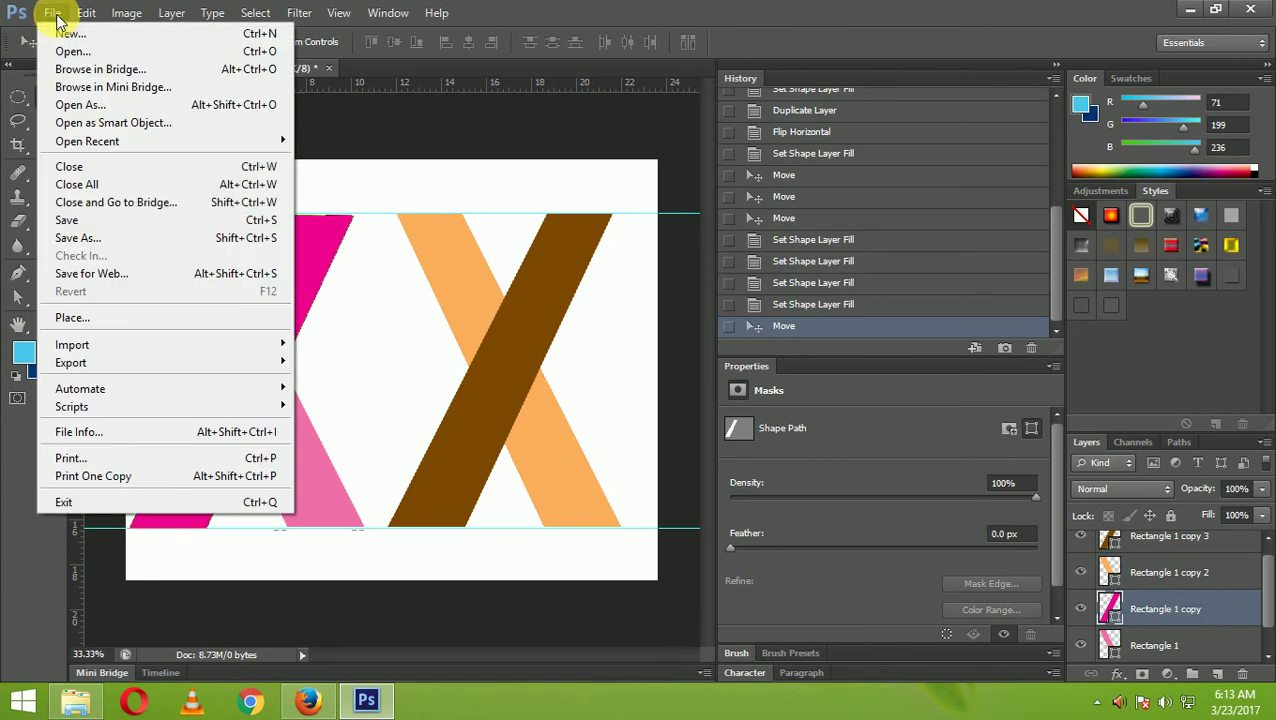
Step: Save the artwork to the desktop as Untitled-1.jpg at maximum JPEG quality 12, then minimize Photoshop
click(133, 237)
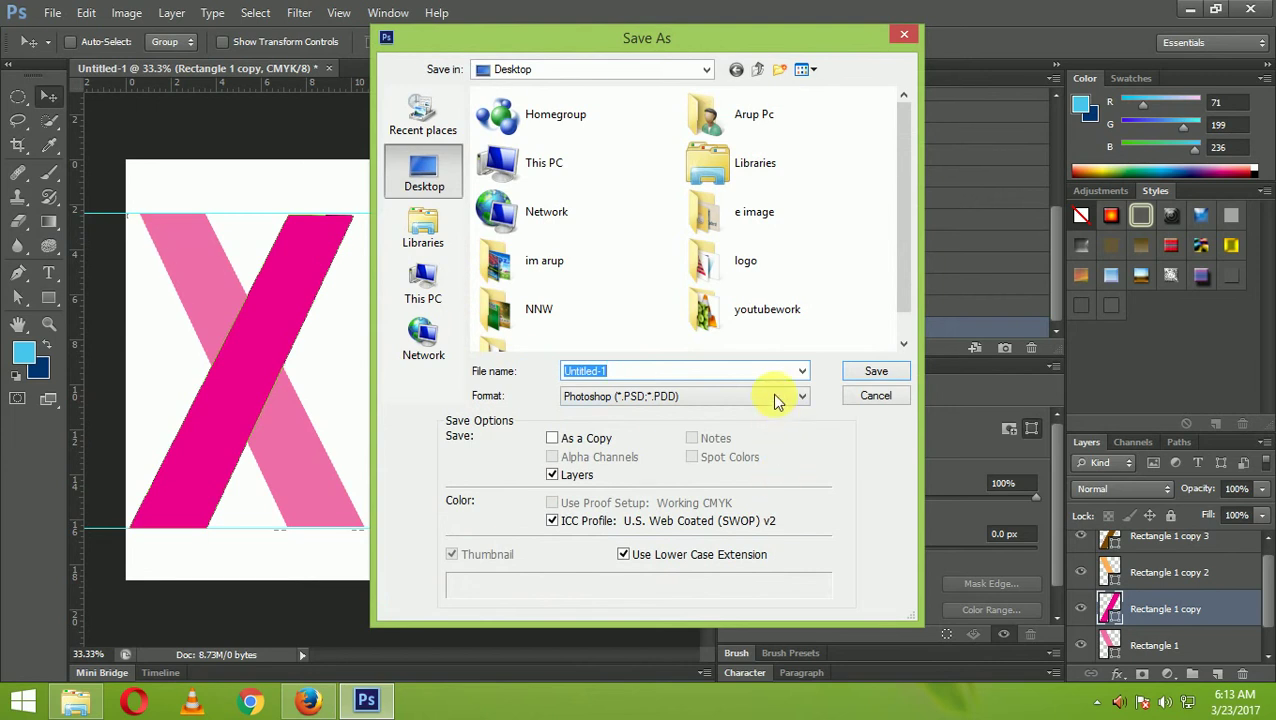
click(777, 398)
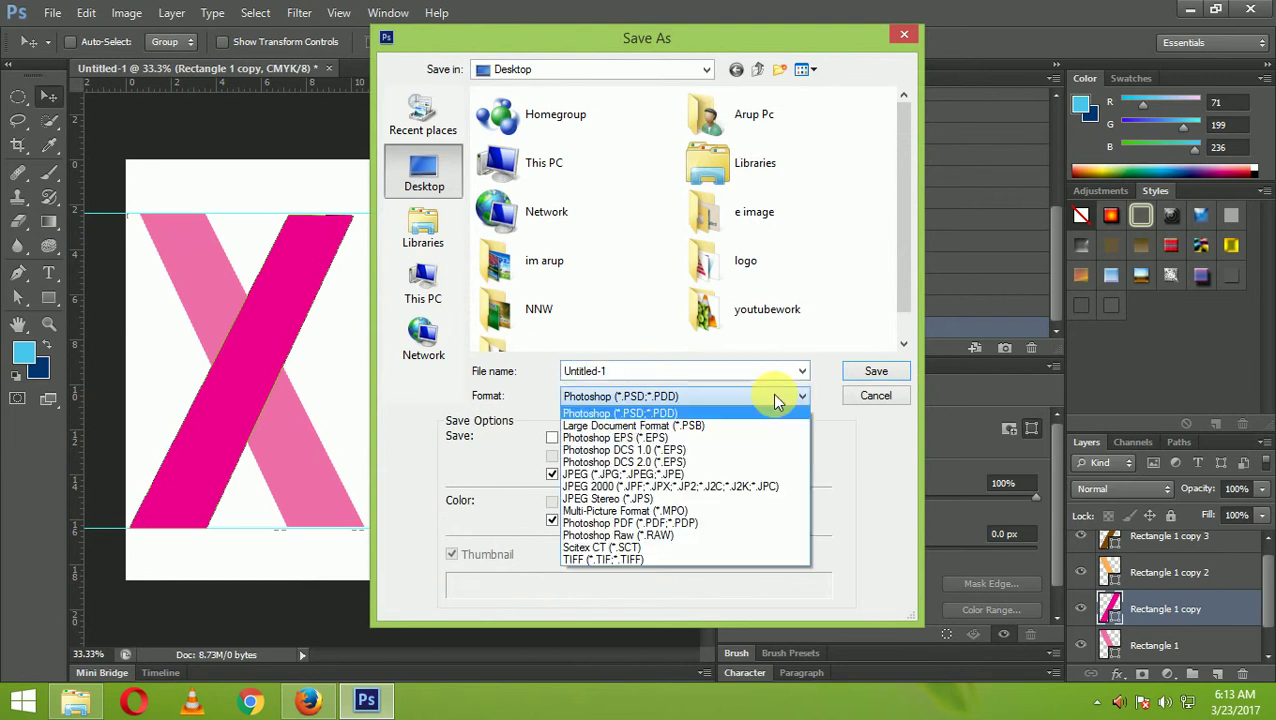
click(740, 475)
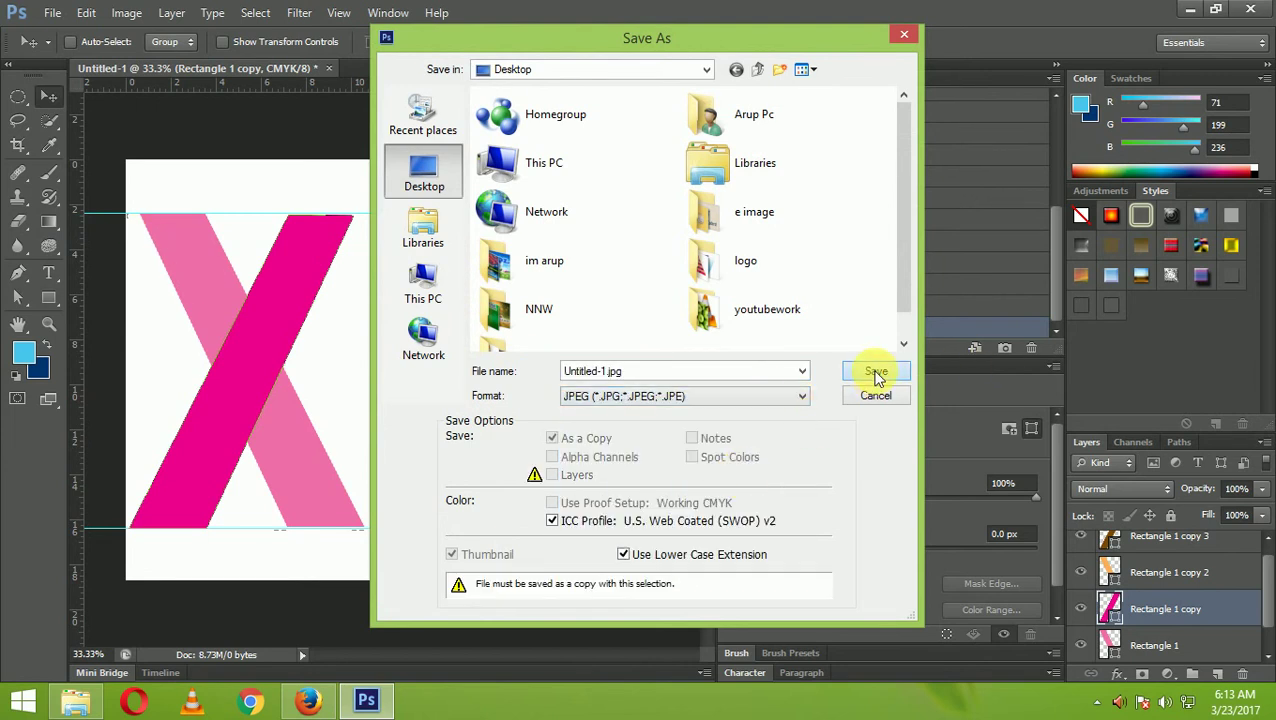
click(876, 373)
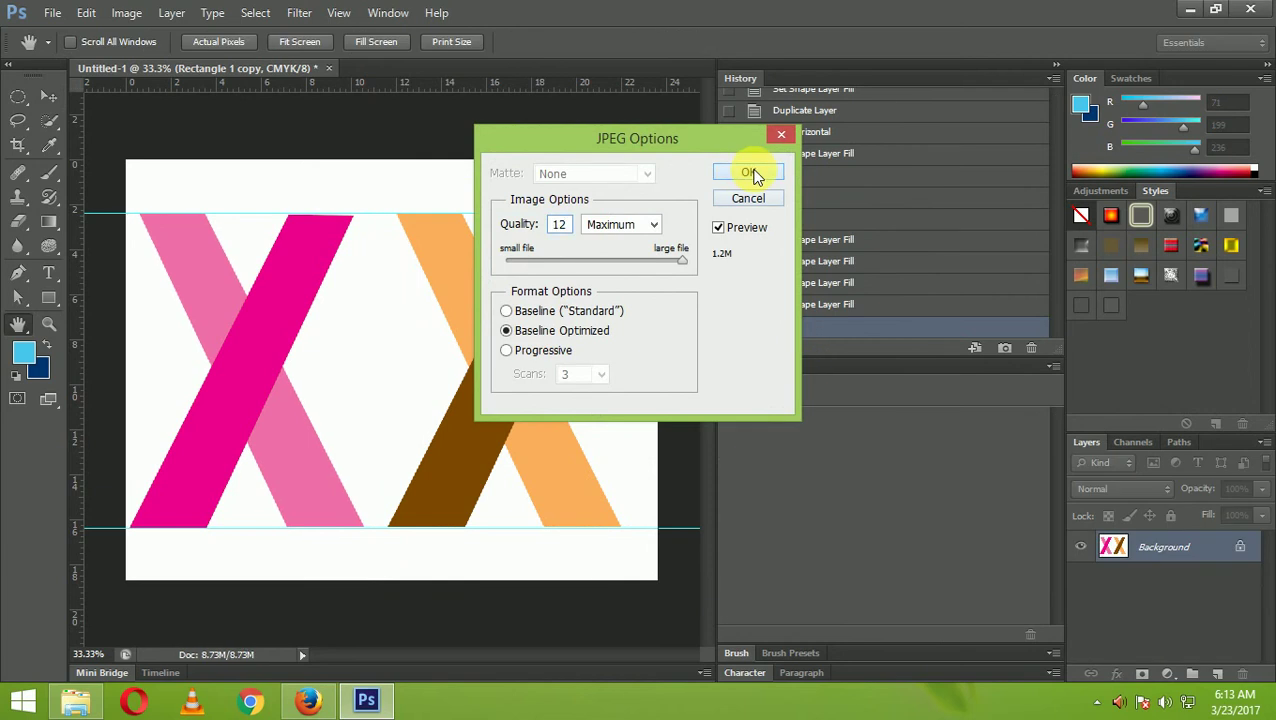
click(752, 174)
click(1191, 12)
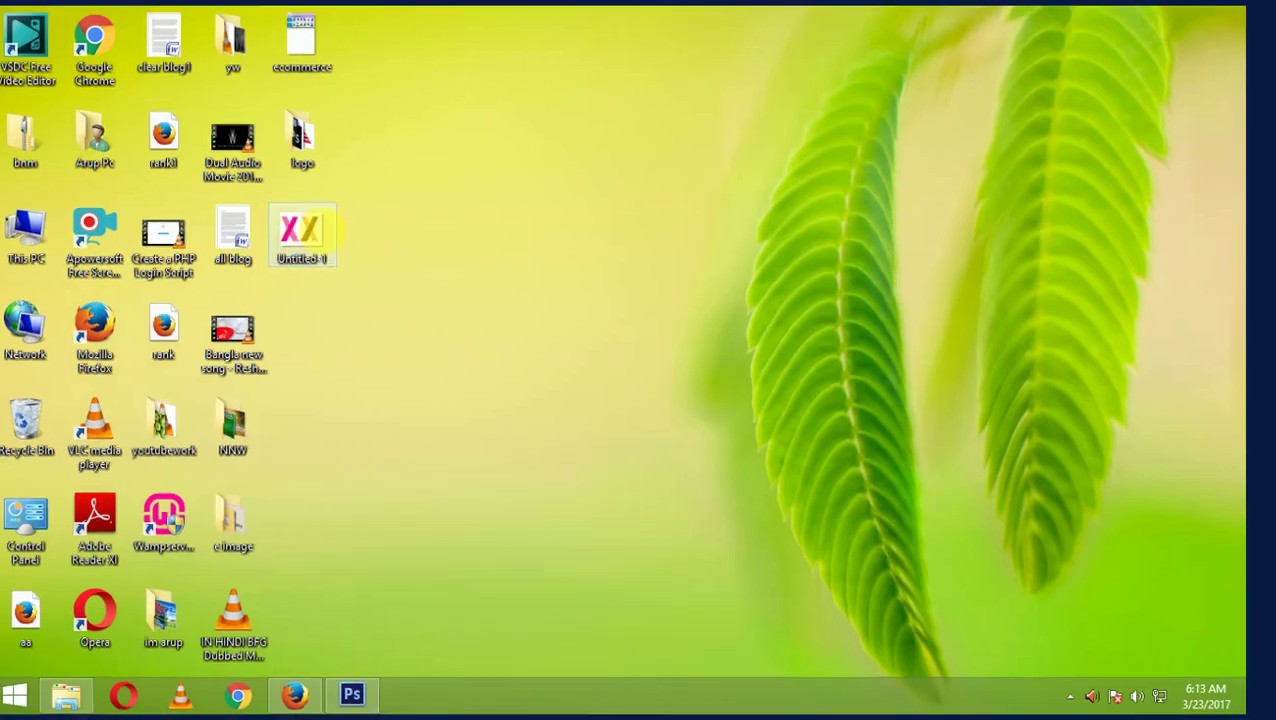
Step: Open Untitled-1.jpg from the desktop in Windows Photos
double_click(321, 230)
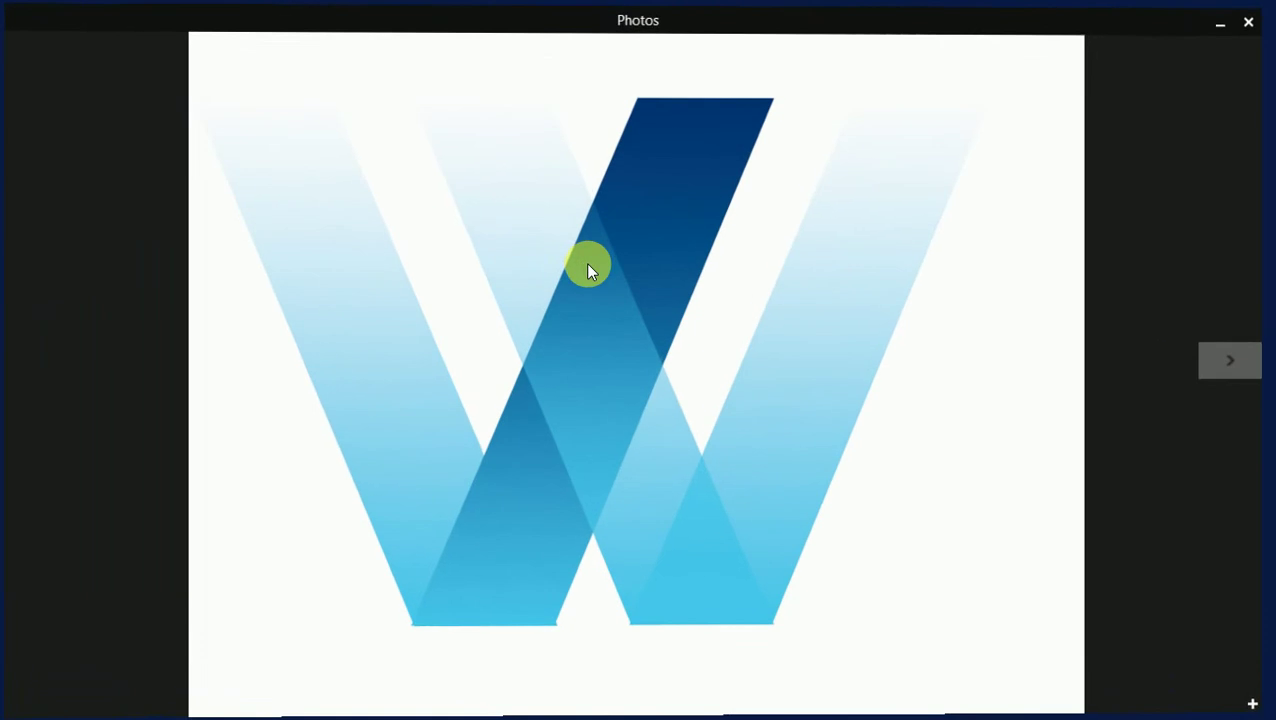